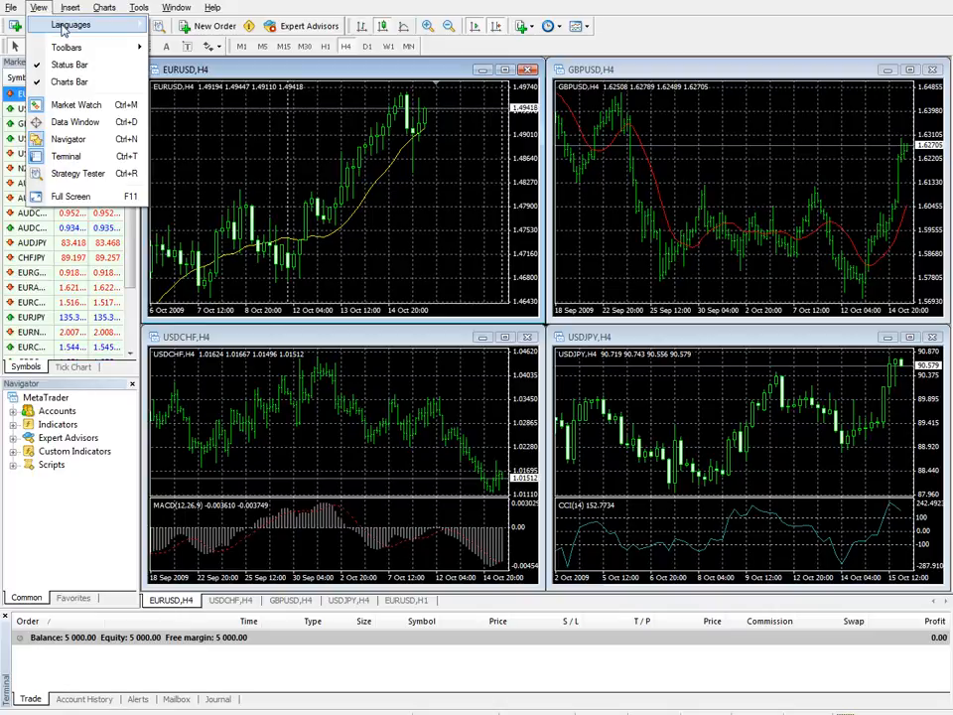
- Hide the Standard toolbar, then show it again
{"action": "mouse_move", "coordinate": [64, 28]}
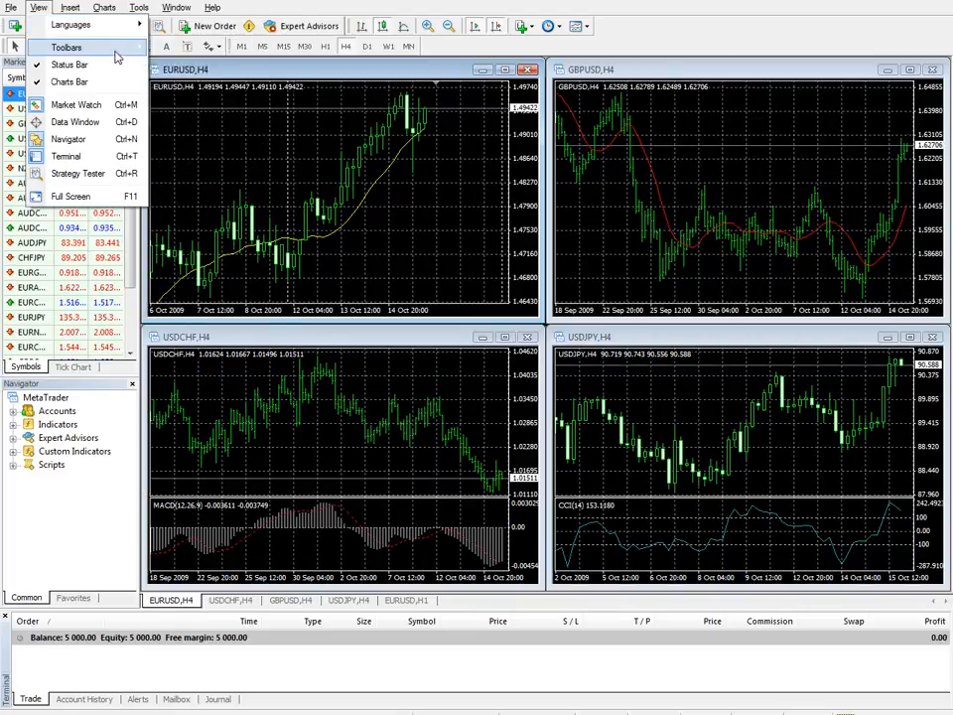
{"action": "mouse_move", "coordinate": [122, 55]}
{"action": "mouse_move", "coordinate": [95, 30]}
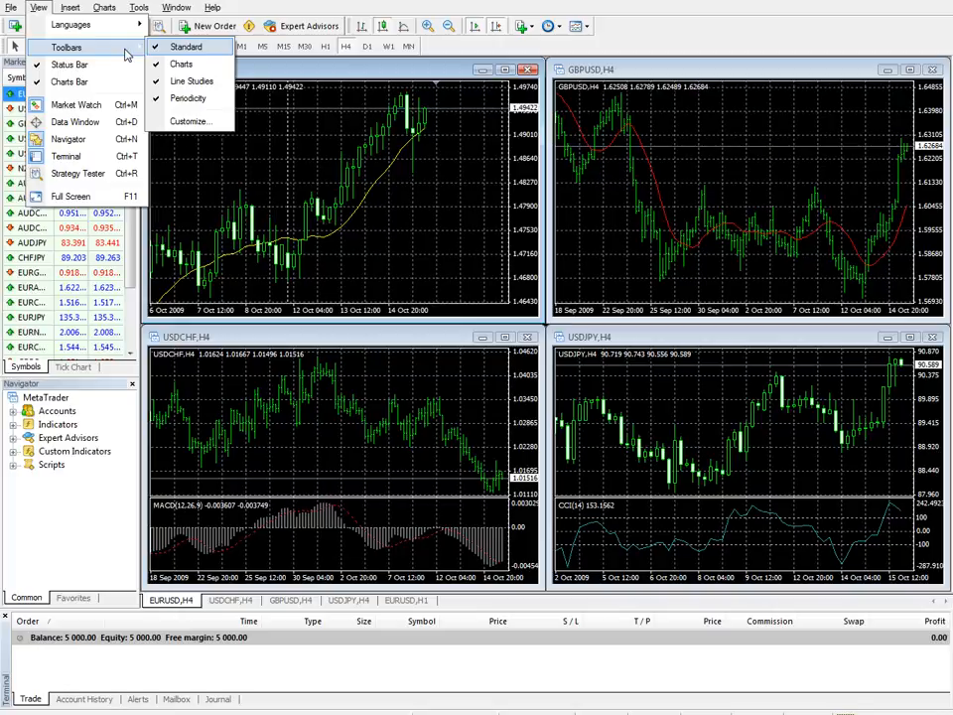
{"action": "left_click", "coordinate": [216, 51]}
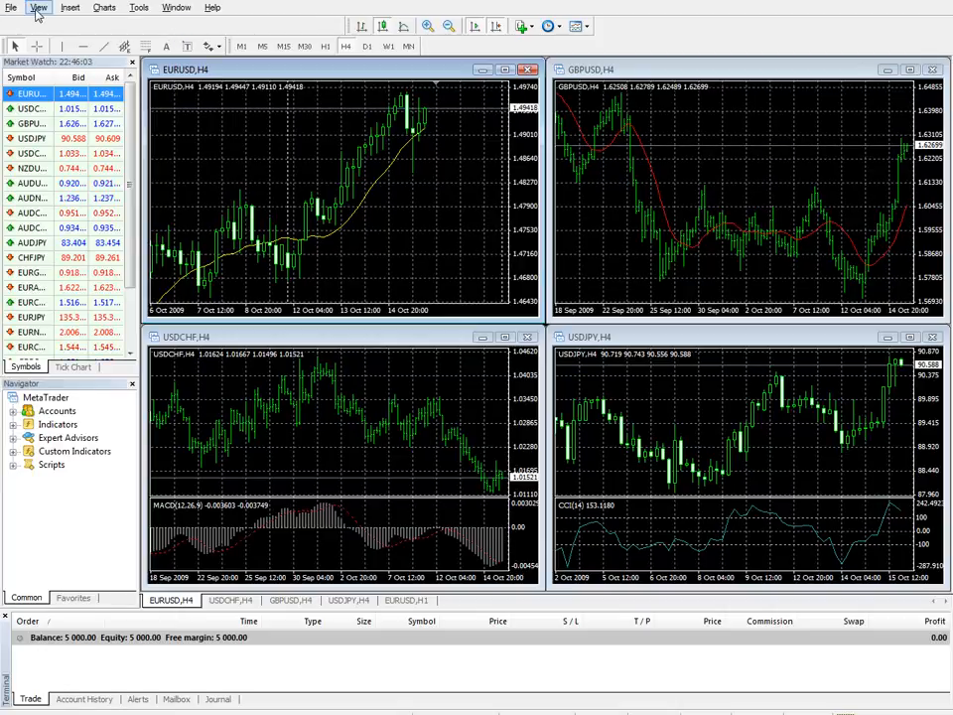
{"action": "left_click", "coordinate": [38, 7]}
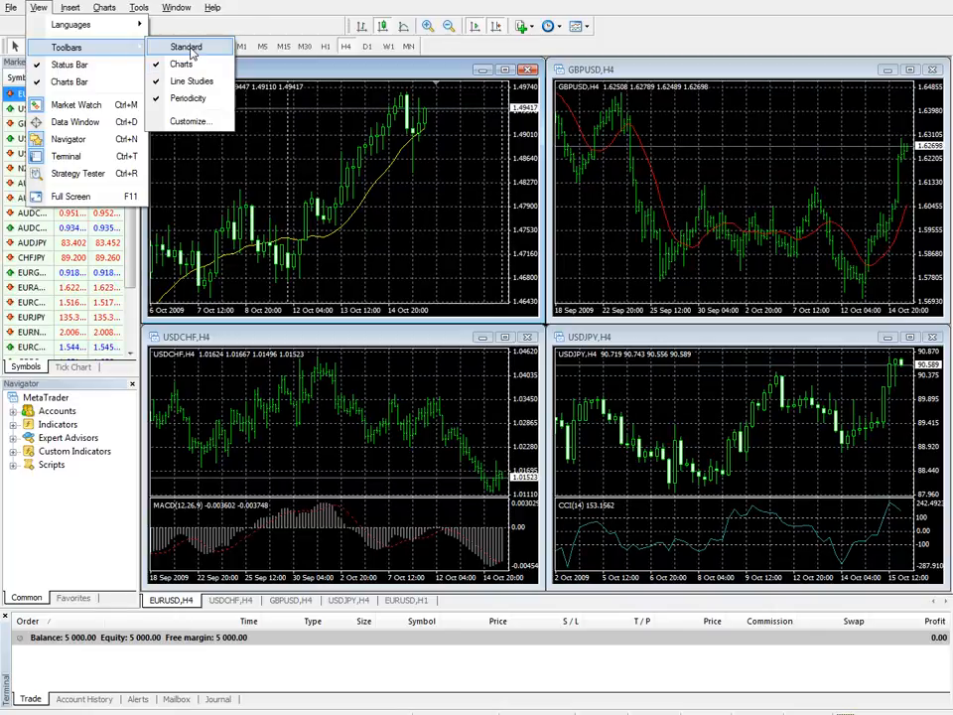
{"action": "left_click", "coordinate": [189, 48]}
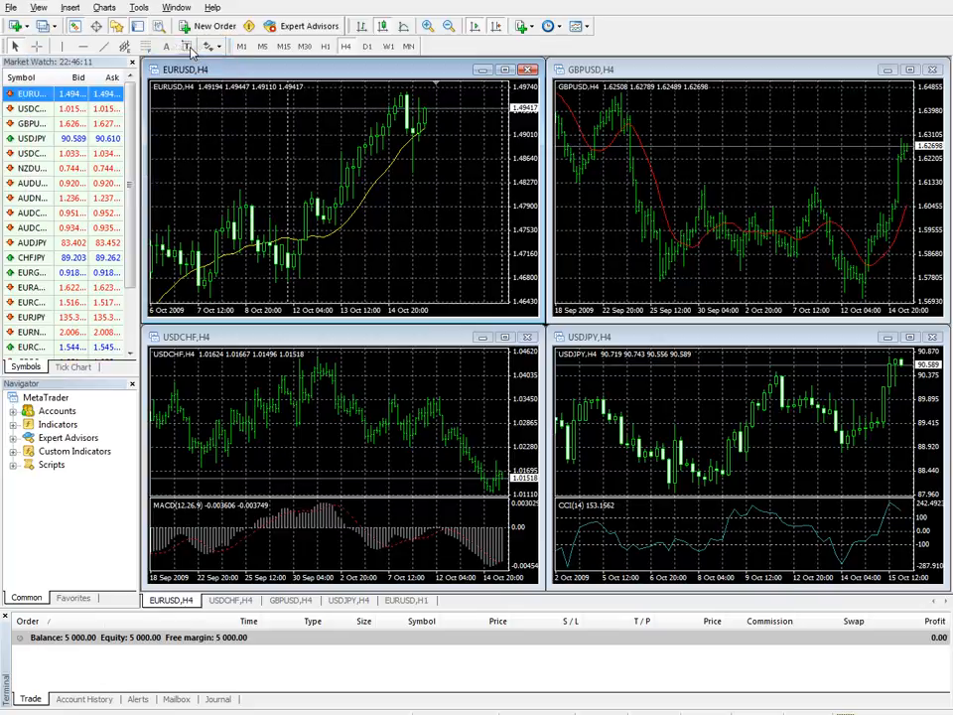
- Hide the Charts toolbar and restore it to the display
{"action": "left_click", "coordinate": [42, 8]}
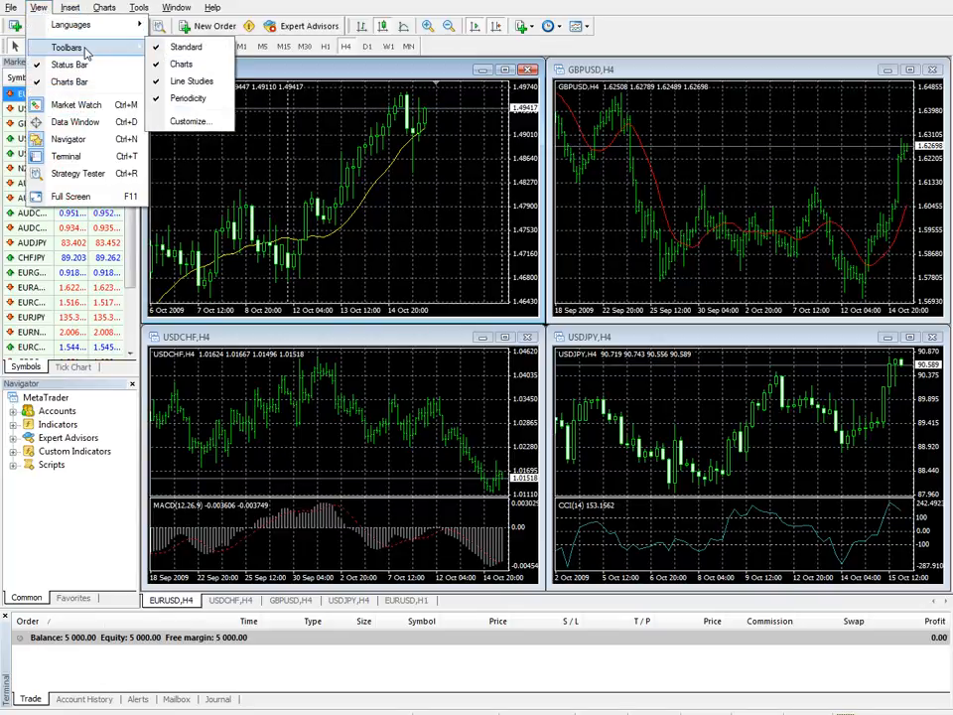
{"action": "left_click", "coordinate": [196, 65]}
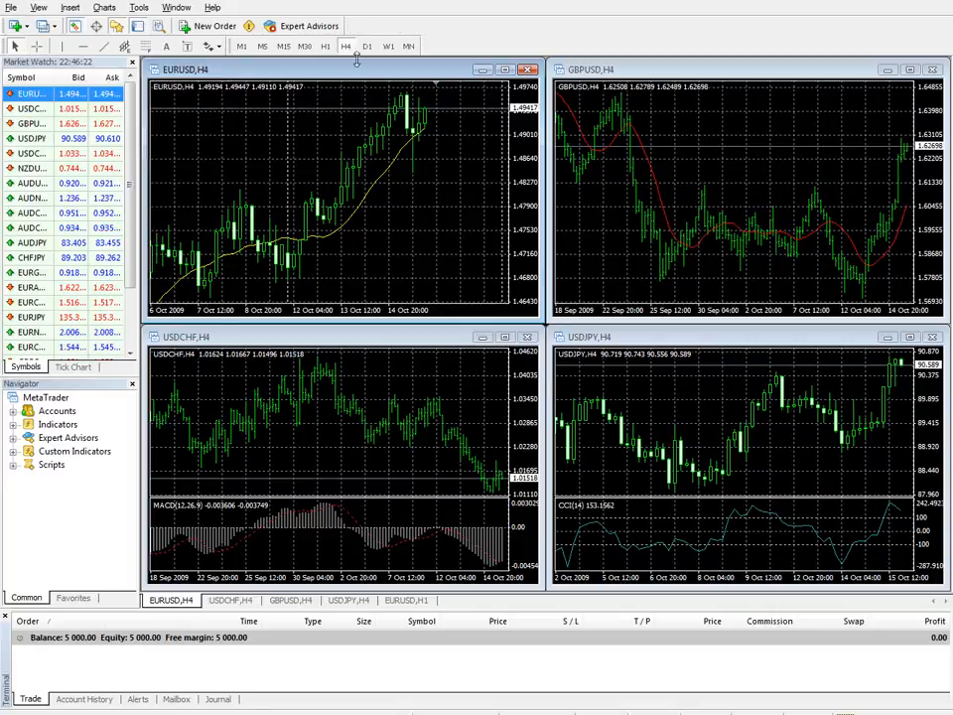
{"action": "left_click", "coordinate": [39, 8]}
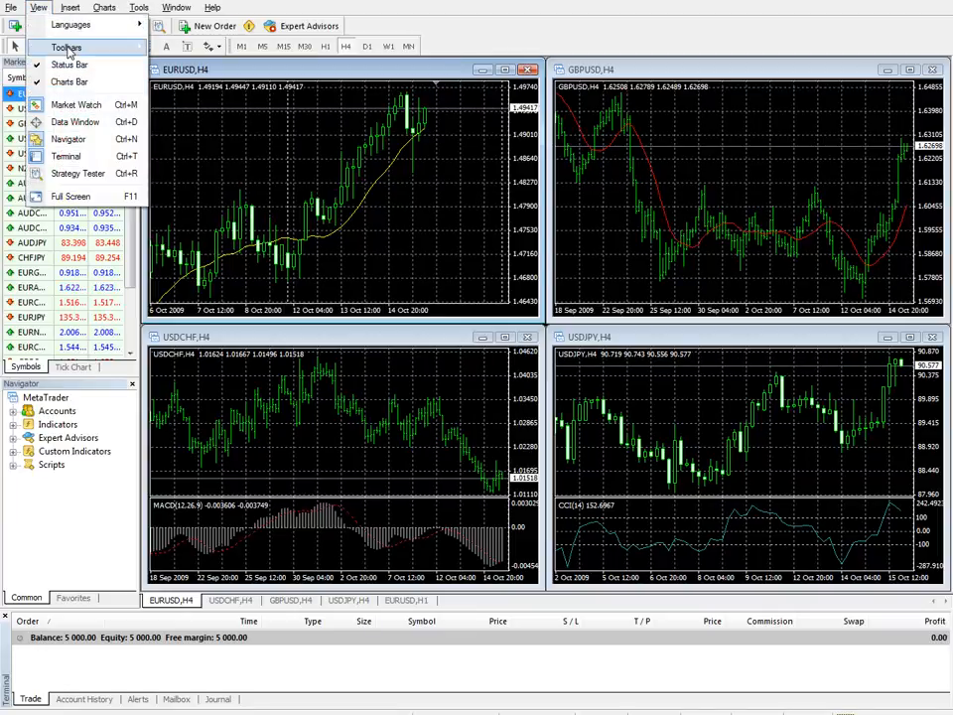
{"action": "left_click", "coordinate": [181, 64]}
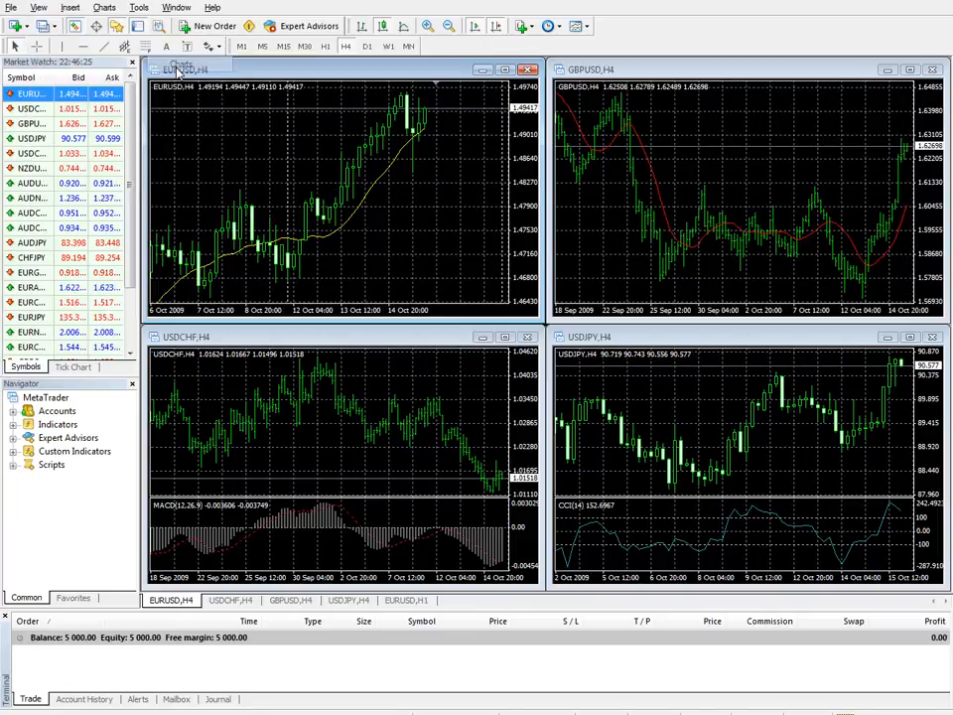
- Customize the Standard toolbar by removing the New Order command from its selected items
{"action": "left_click", "coordinate": [40, 8]}
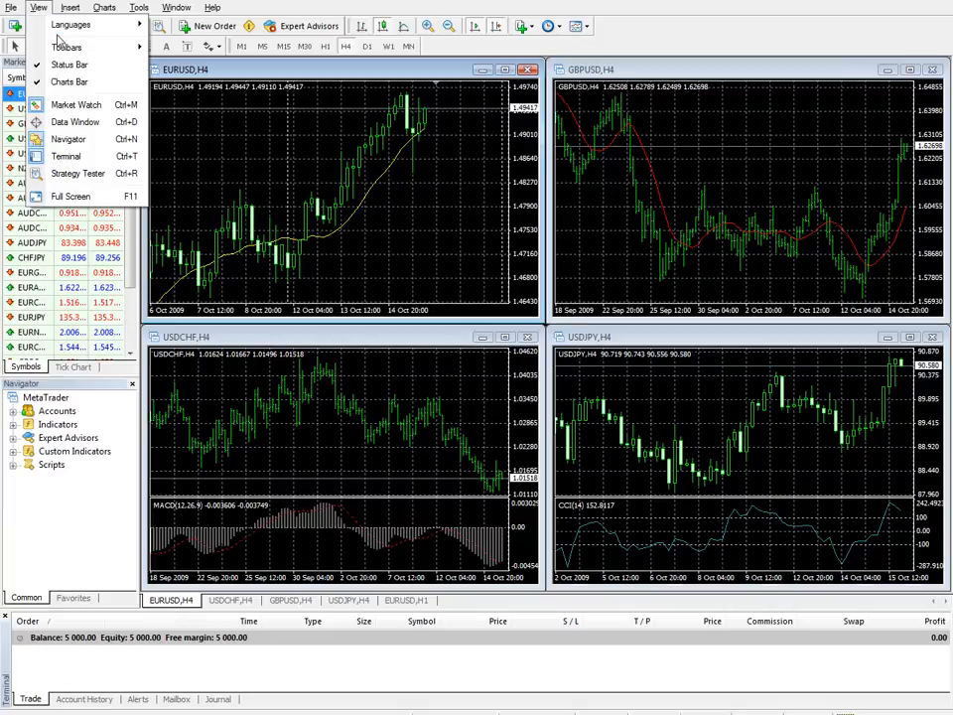
{"action": "mouse_move", "coordinate": [65, 46]}
{"action": "left_click", "coordinate": [189, 121]}
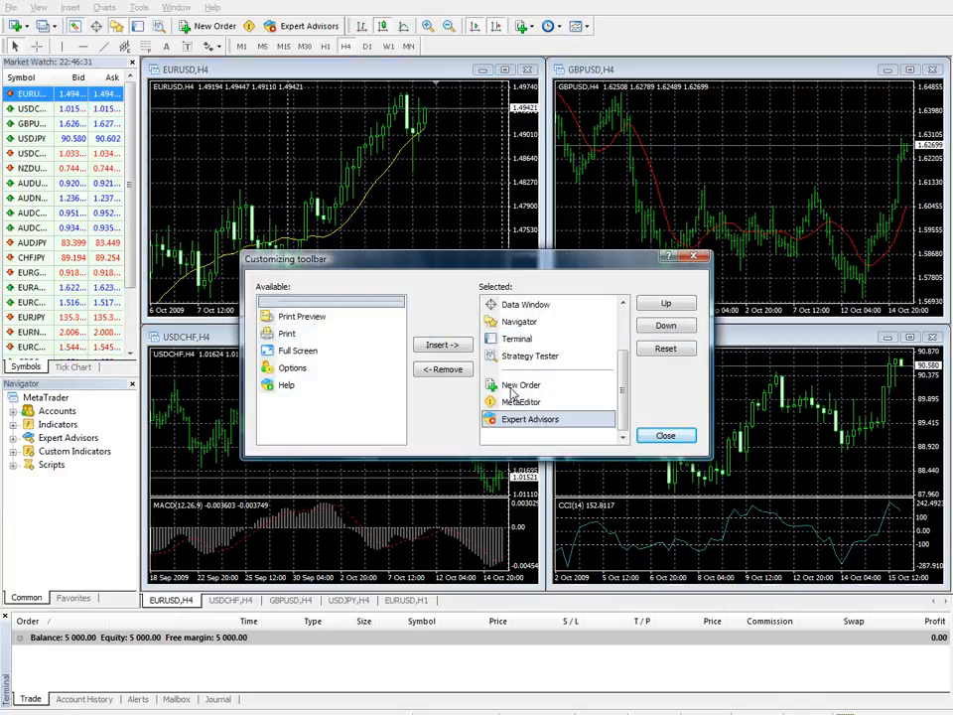
{"action": "left_click_drag", "start_coordinate": [625, 411], "coordinate": [625, 347]}
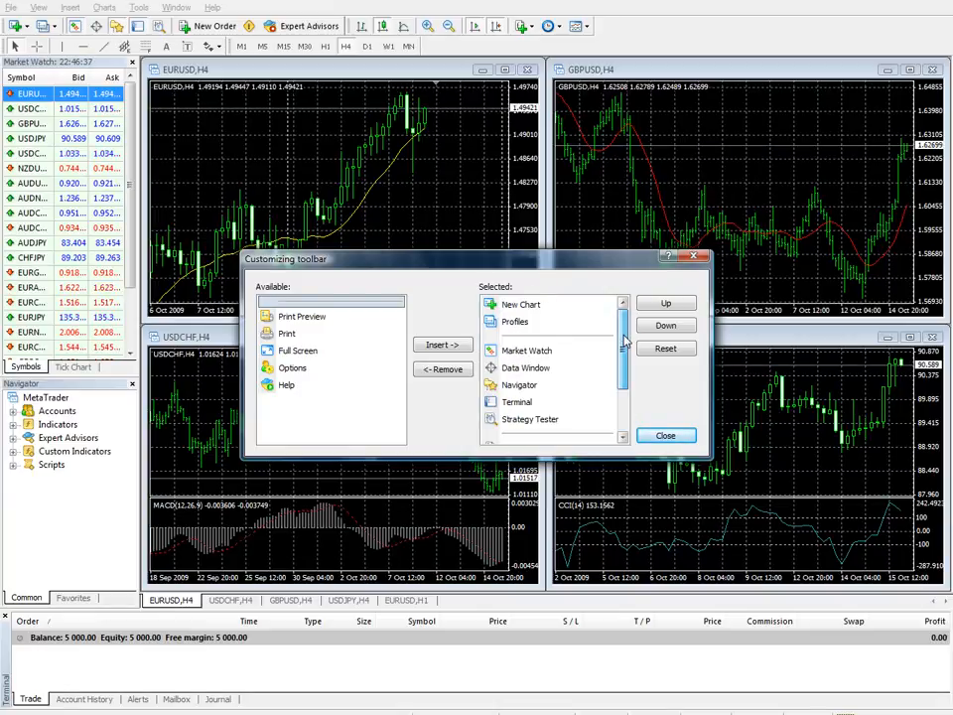
{"action": "left_click", "coordinate": [312, 323]}
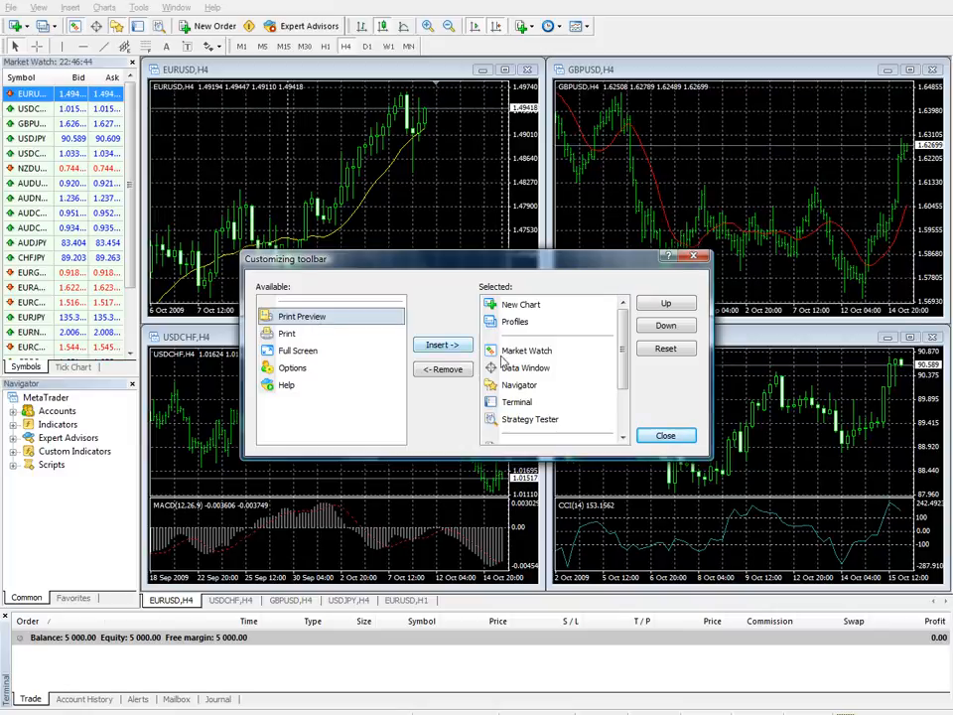
{"action": "left_click_drag", "start_coordinate": [622, 357], "coordinate": [622, 412]}
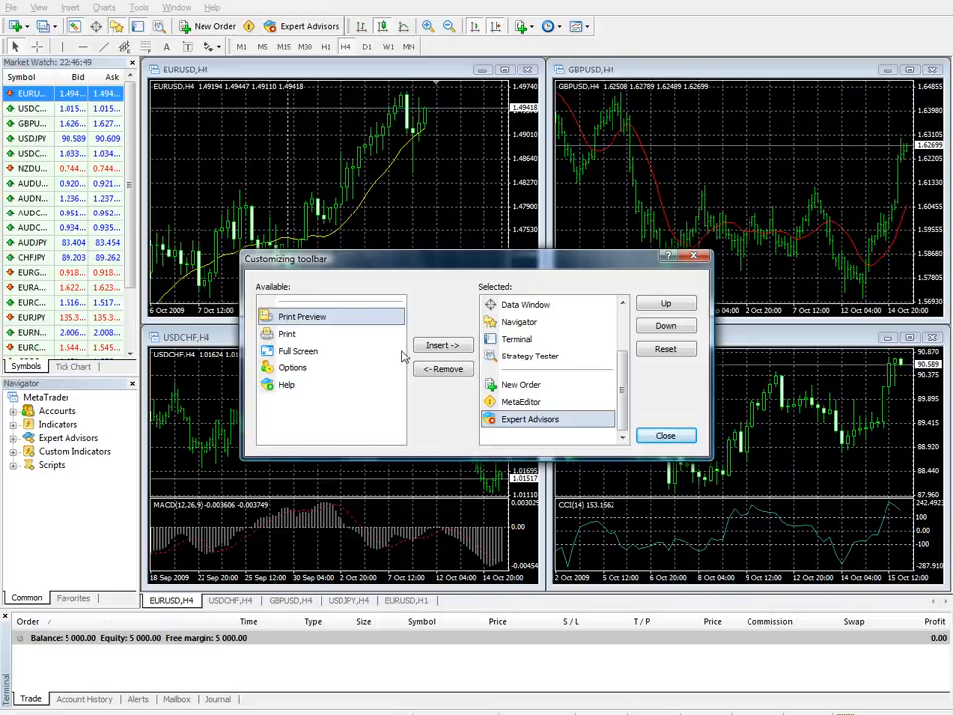
{"action": "left_click", "coordinate": [512, 390]}
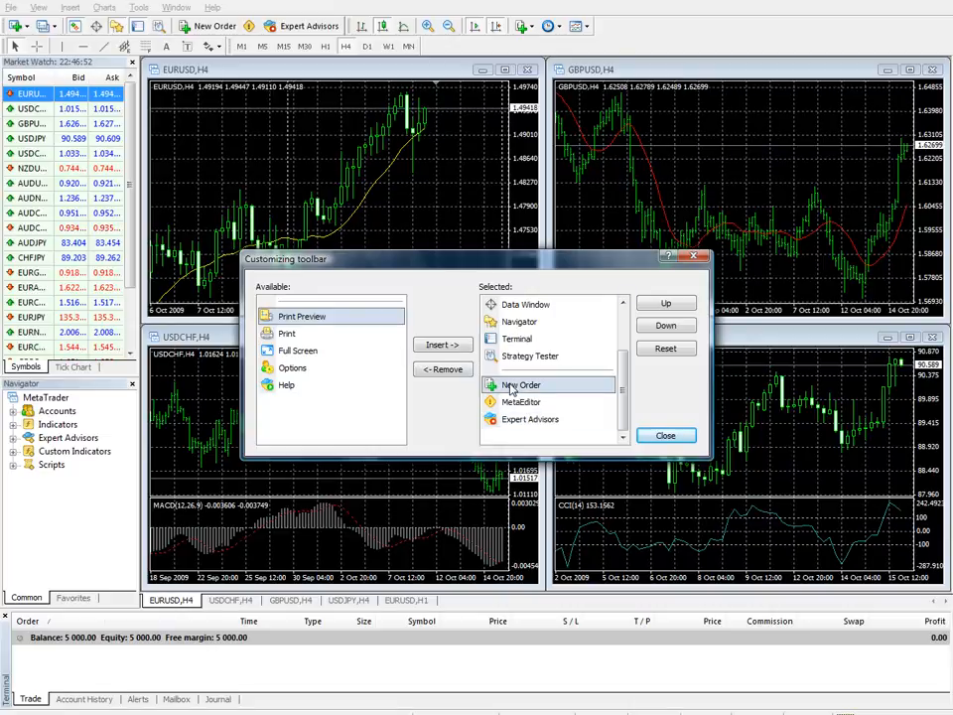
{"action": "left_click", "coordinate": [463, 370]}
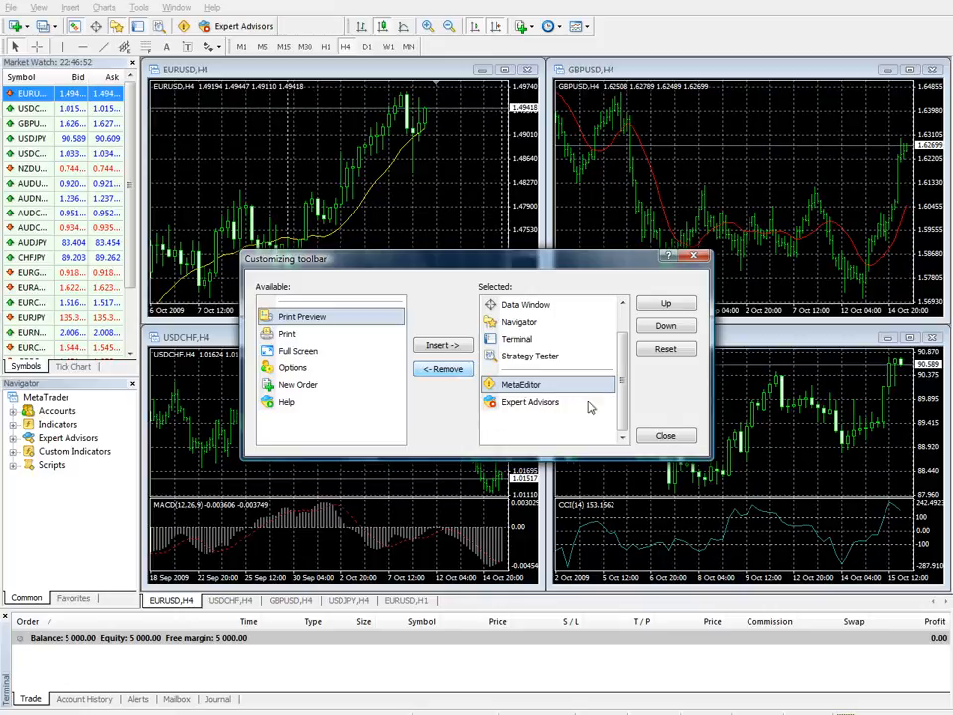
{"action": "left_click", "coordinate": [666, 436]}
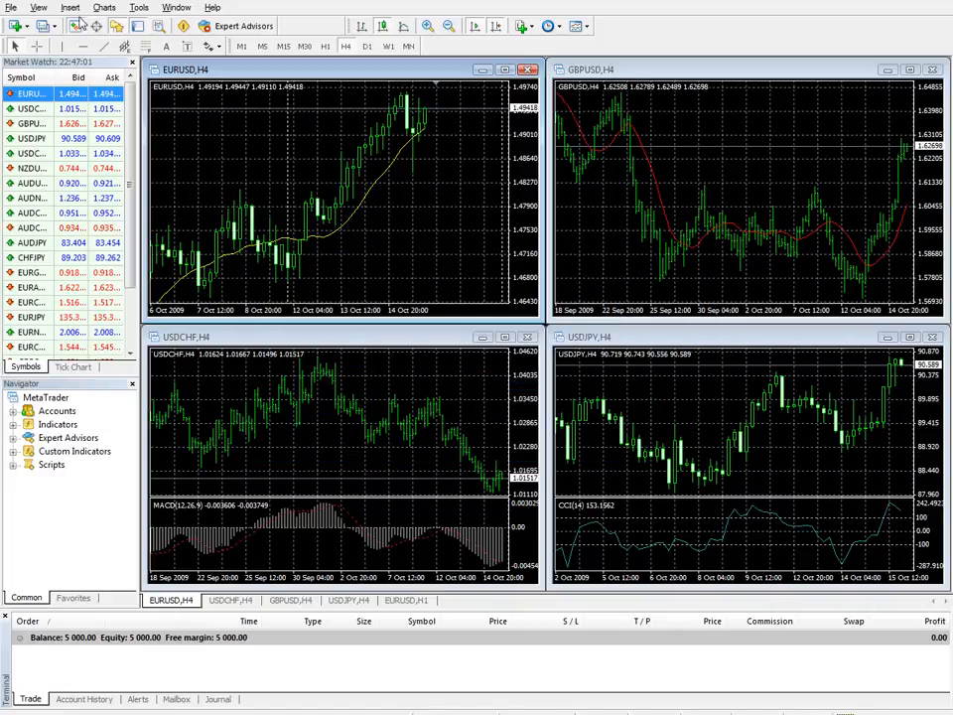
- Customize the Standard toolbar to add New Order back between MetaEditor and Expert Advisors
{"action": "left_click", "coordinate": [38, 8]}
{"action": "mouse_move", "coordinate": [70, 49]}
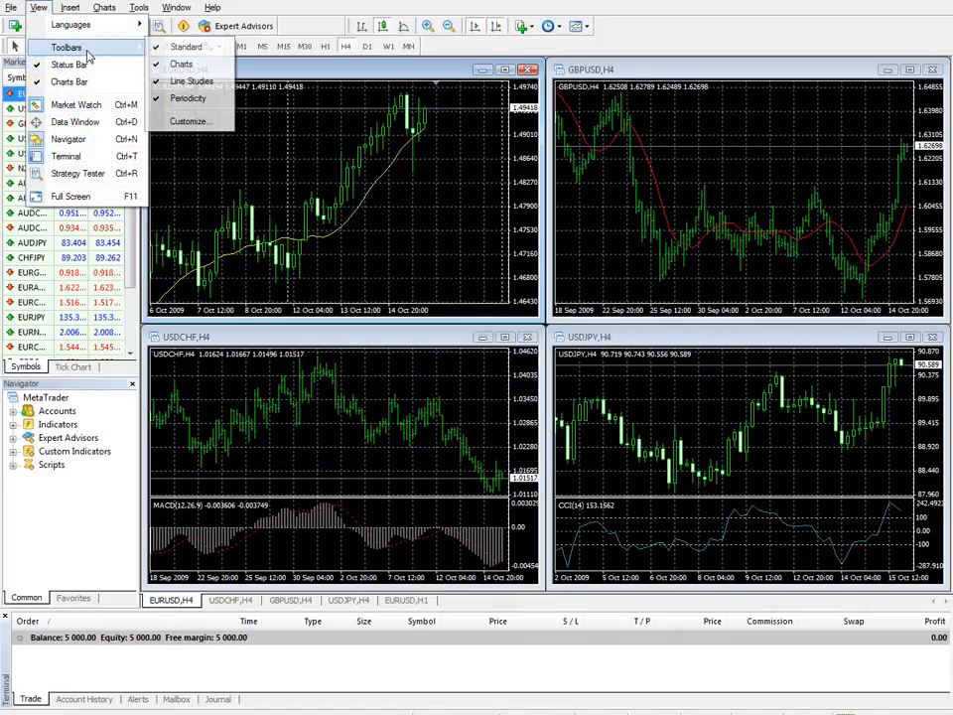
{"action": "left_click", "coordinate": [192, 121]}
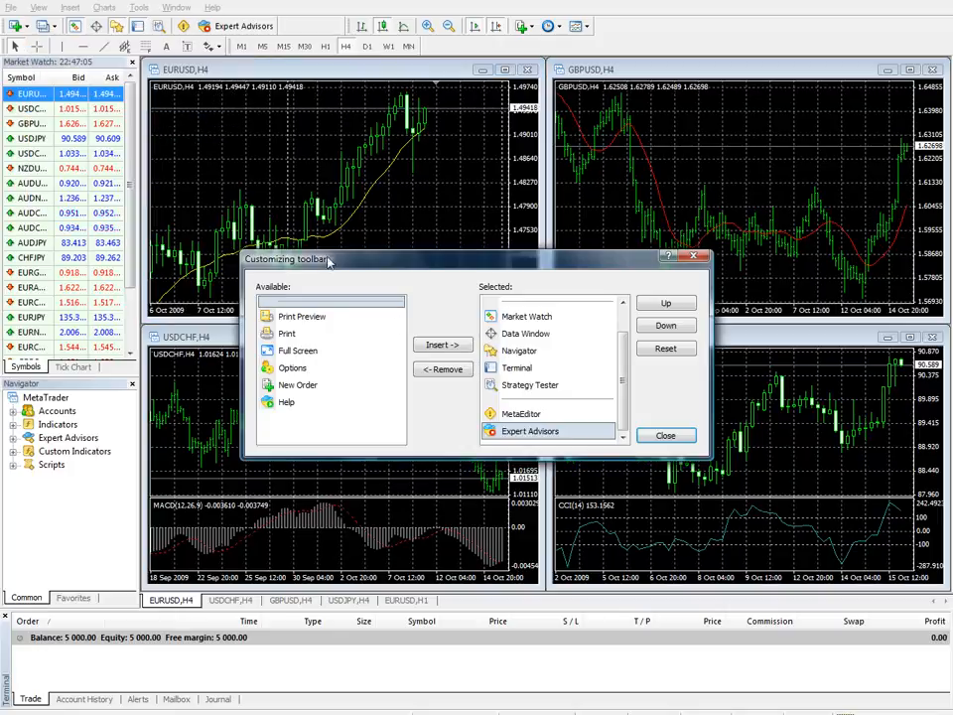
{"action": "left_click", "coordinate": [305, 389]}
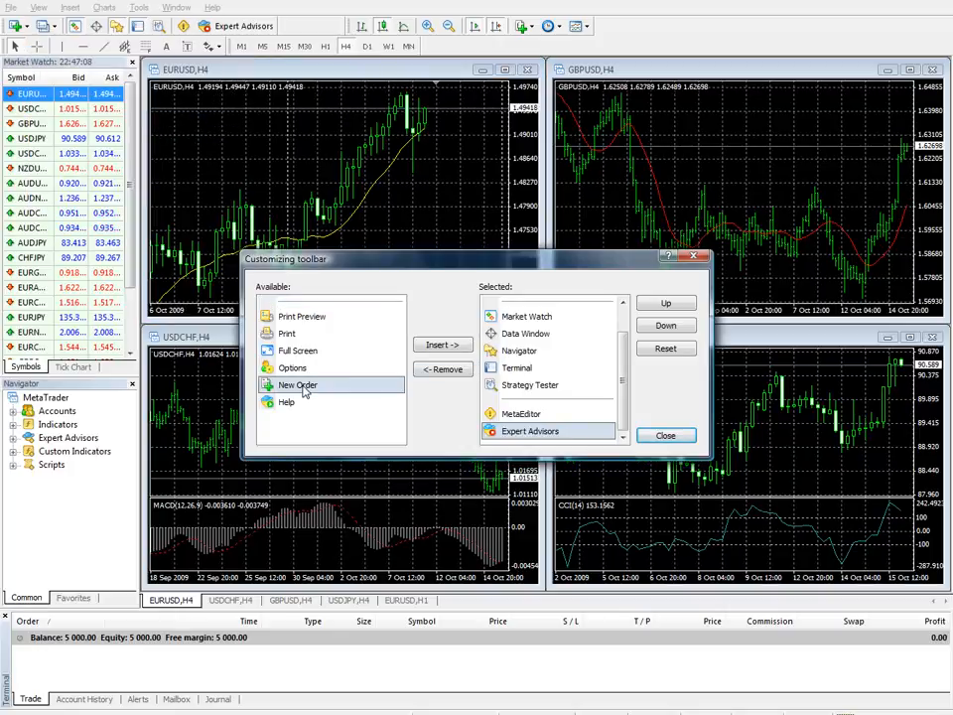
{"action": "left_click", "coordinate": [442, 344]}
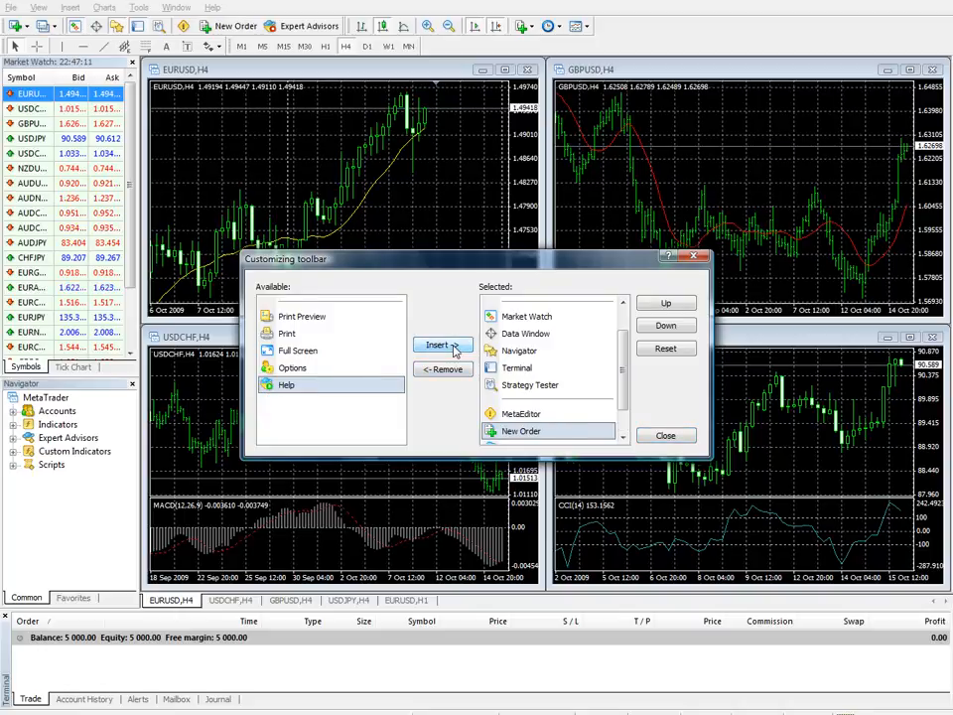
{"action": "left_click", "coordinate": [623, 436]}
{"action": "left_click", "coordinate": [624, 437]}
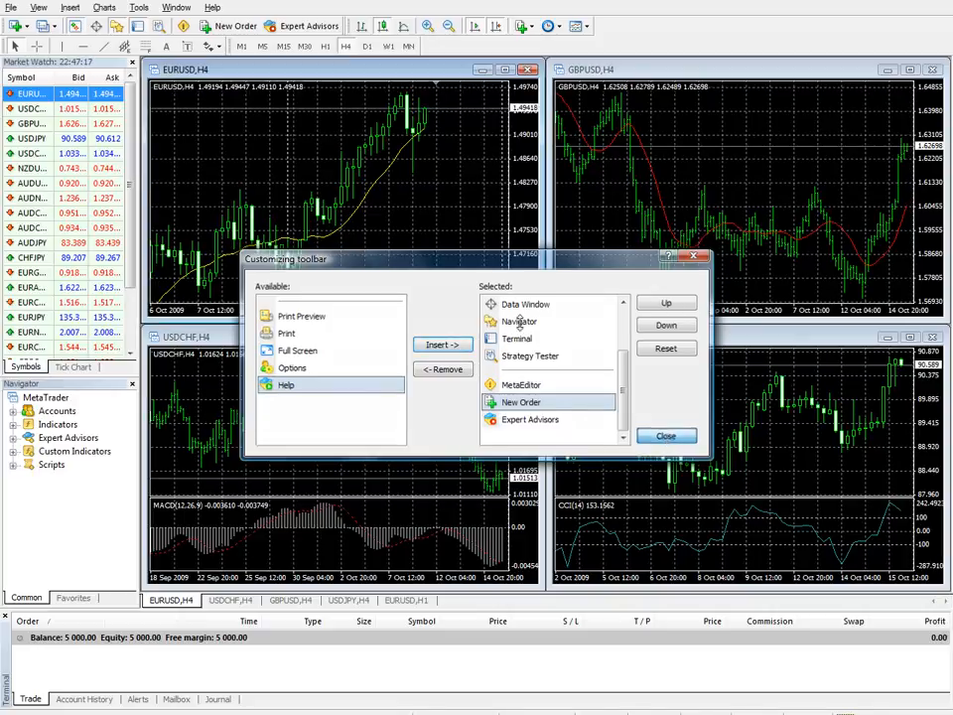
{"action": "left_click", "coordinate": [665, 437]}
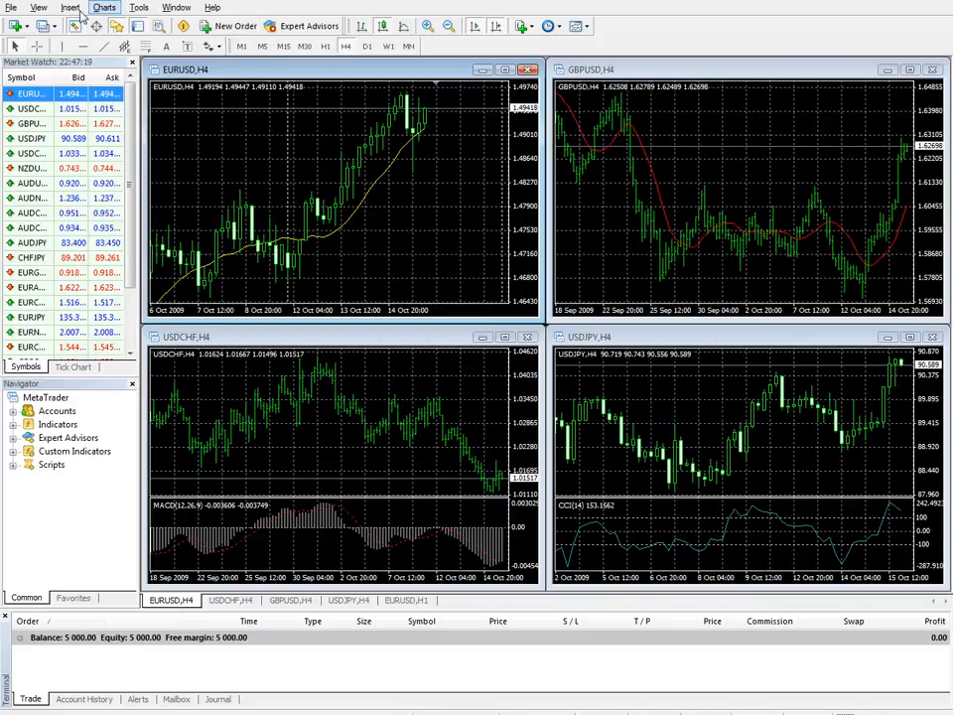
- Remove Expert Advisors from the Standard toolbar's selected items and reinsert it ahead of New Order
{"action": "left_click", "coordinate": [38, 8]}
{"action": "mouse_move", "coordinate": [75, 49]}
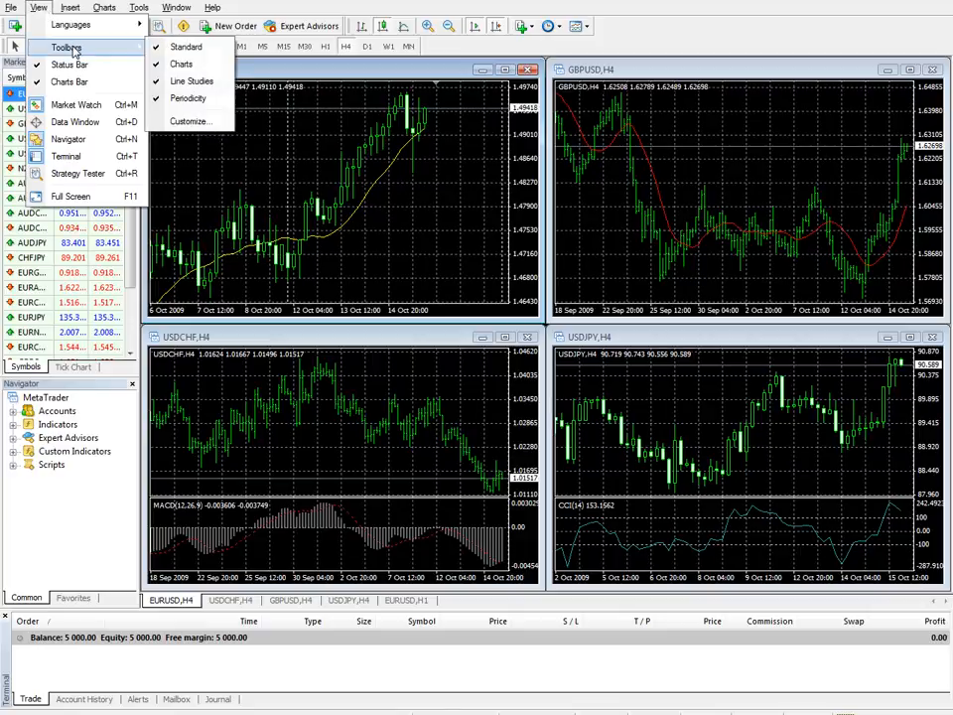
{"action": "left_click", "coordinate": [189, 120]}
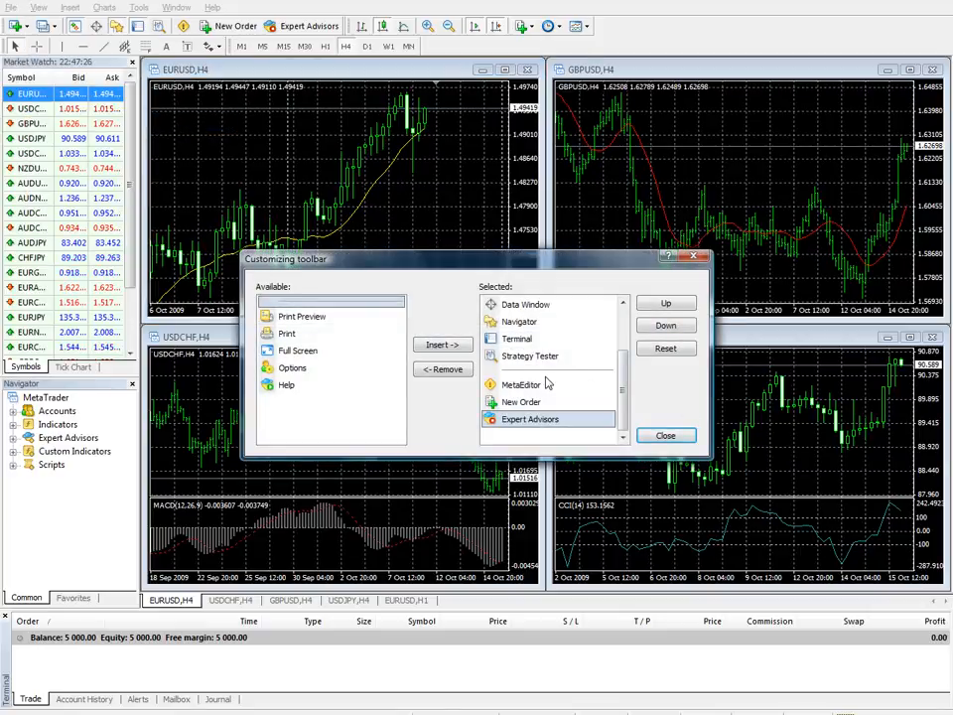
{"action": "left_click", "coordinate": [456, 375]}
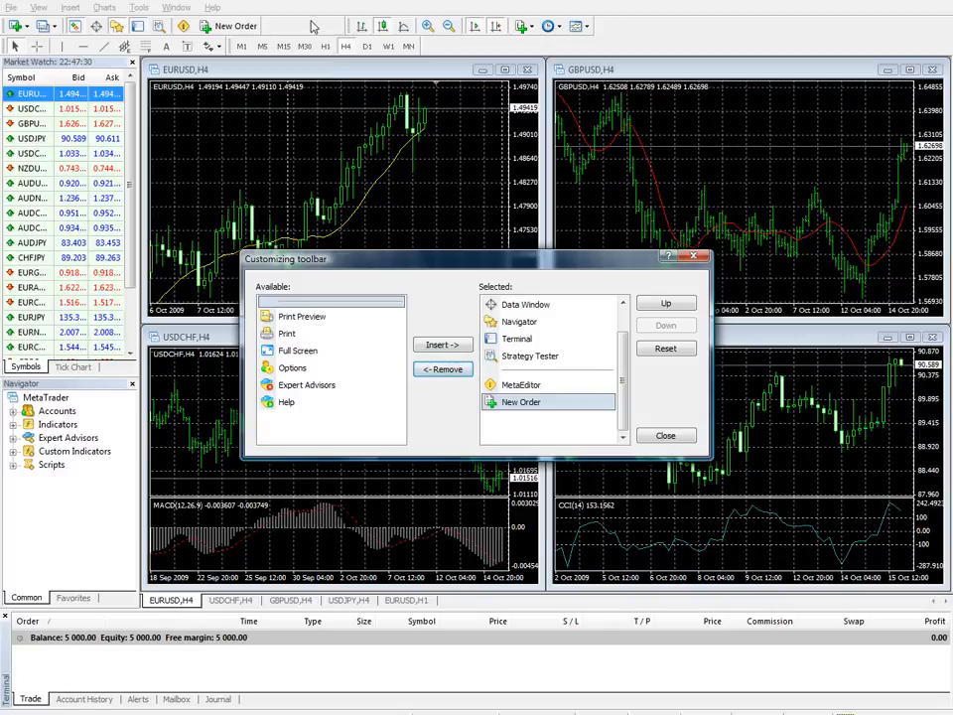
{"action": "left_click", "coordinate": [328, 386]}
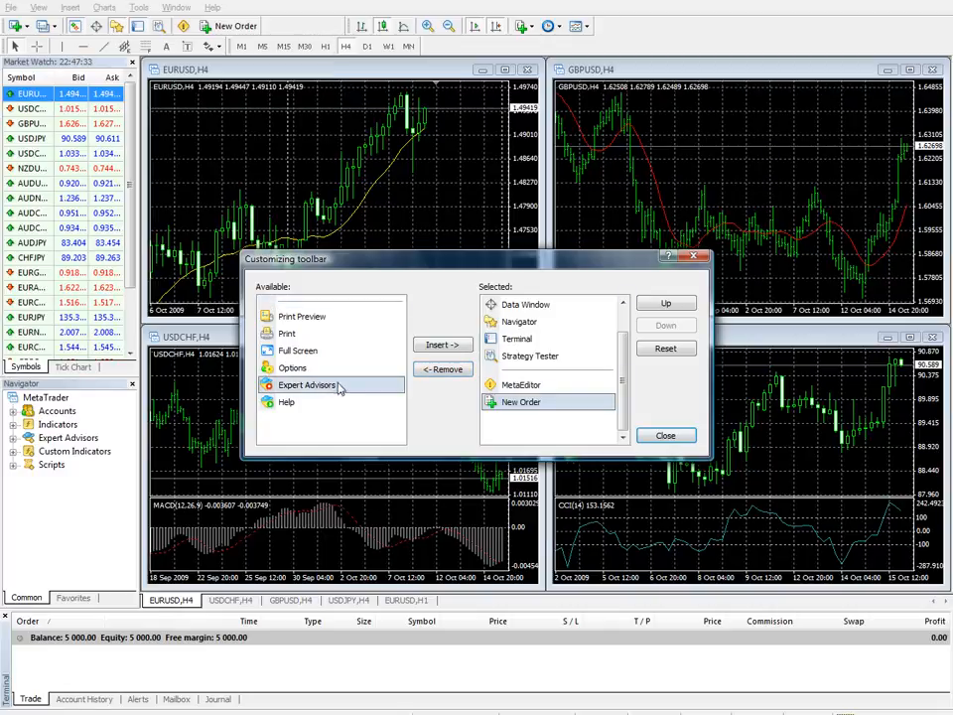
{"action": "left_click", "coordinate": [442, 346]}
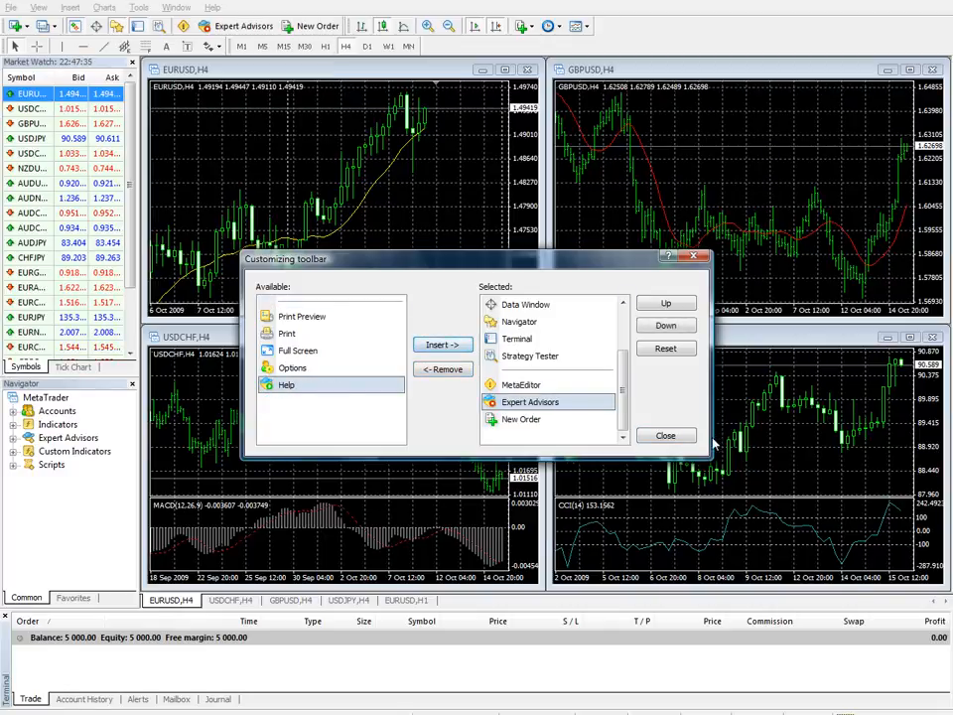
{"action": "left_click", "coordinate": [681, 439]}
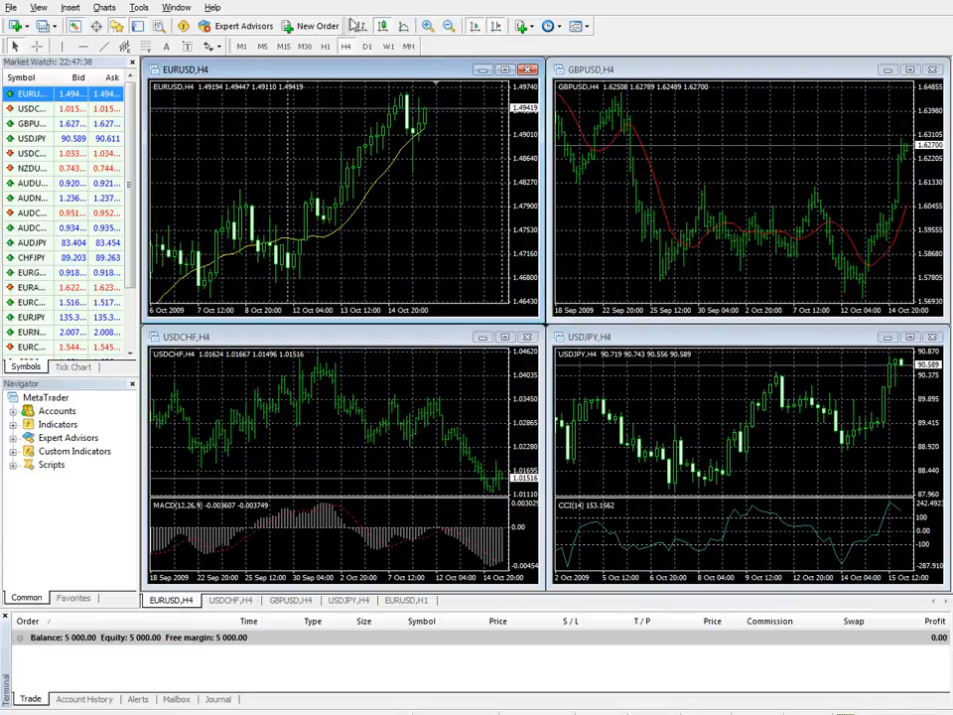
- Hide the status bar and turn it back on
{"action": "left_click", "coordinate": [41, 8]}
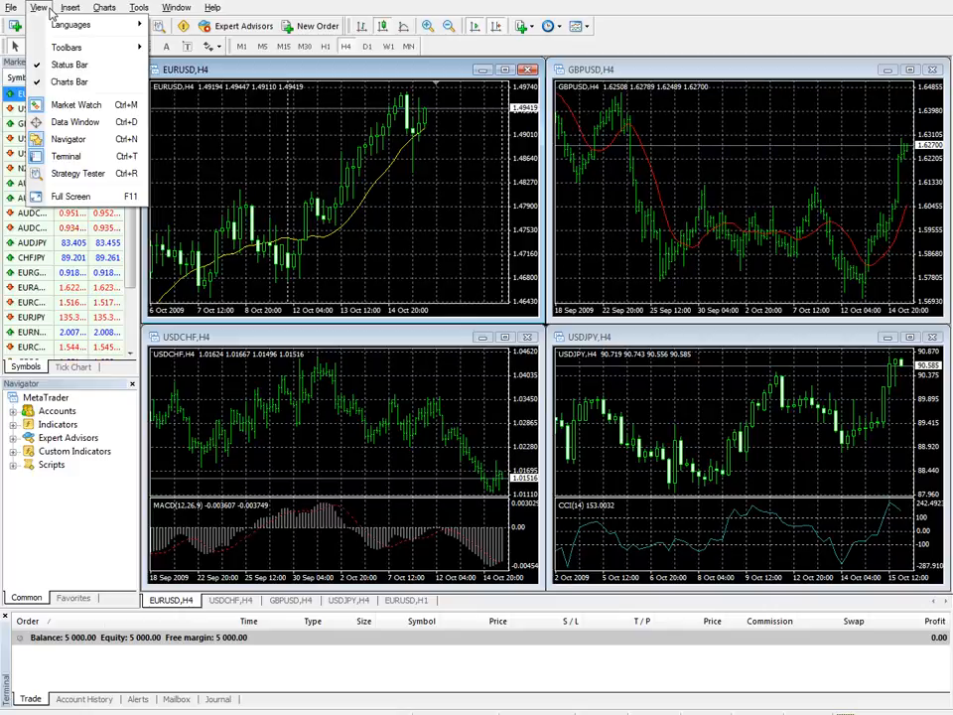
{"action": "left_click", "coordinate": [64, 64]}
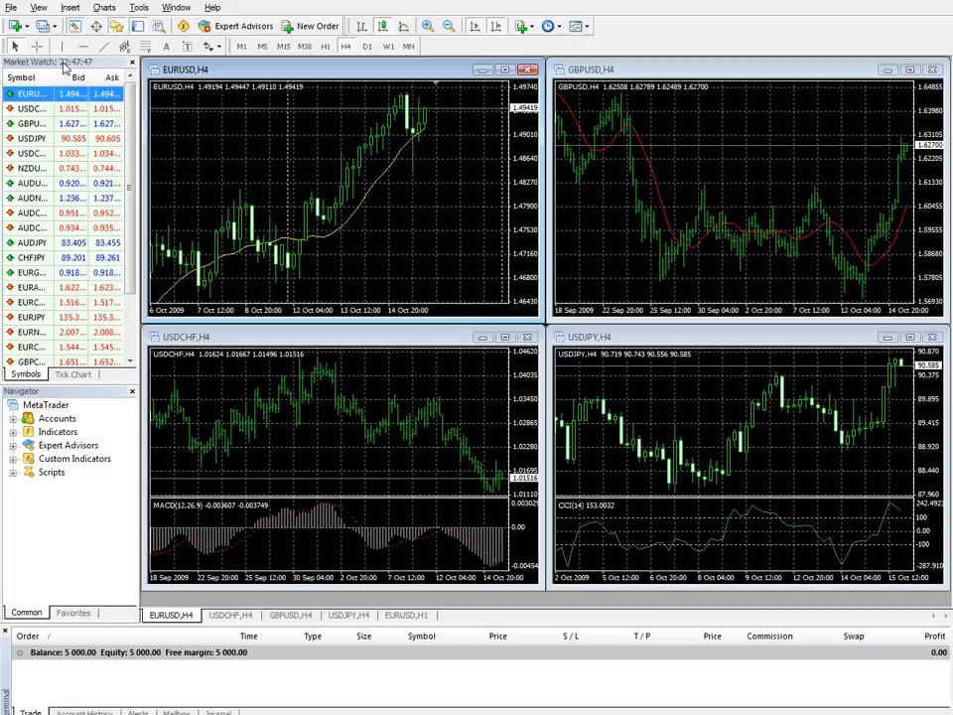
{"action": "left_click", "coordinate": [39, 8]}
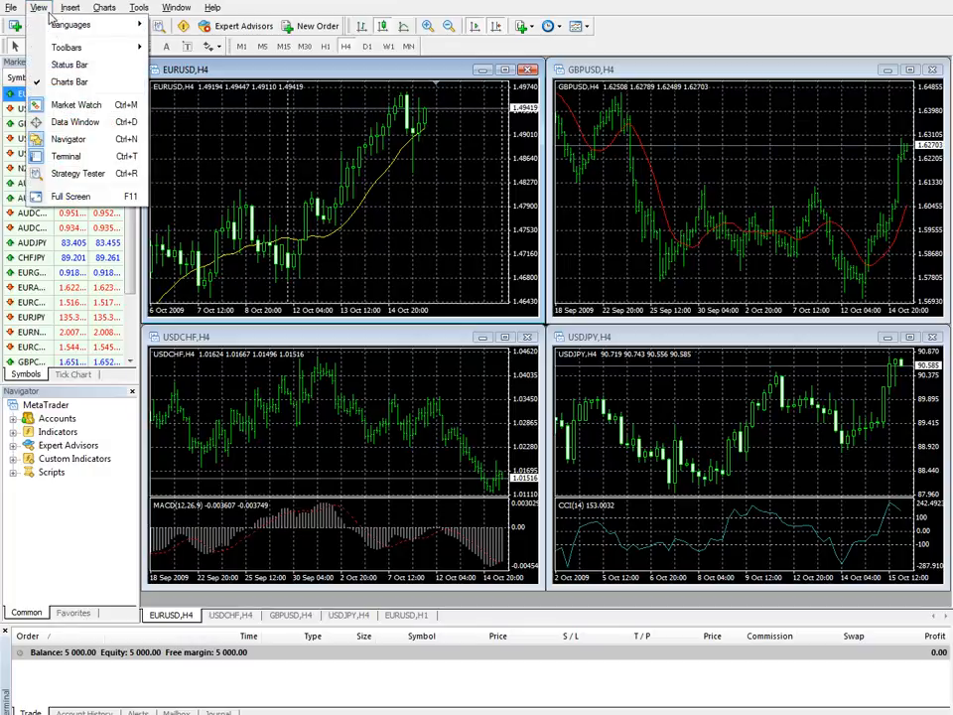
{"action": "left_click", "coordinate": [68, 66]}
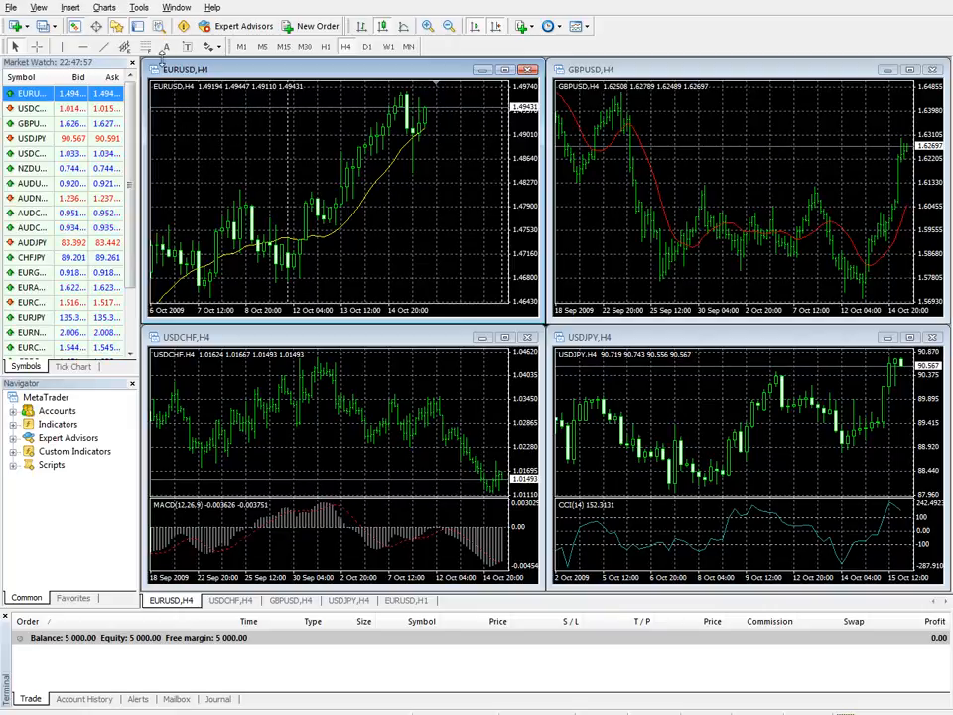
{"action": "left_click", "coordinate": [33, 10]}
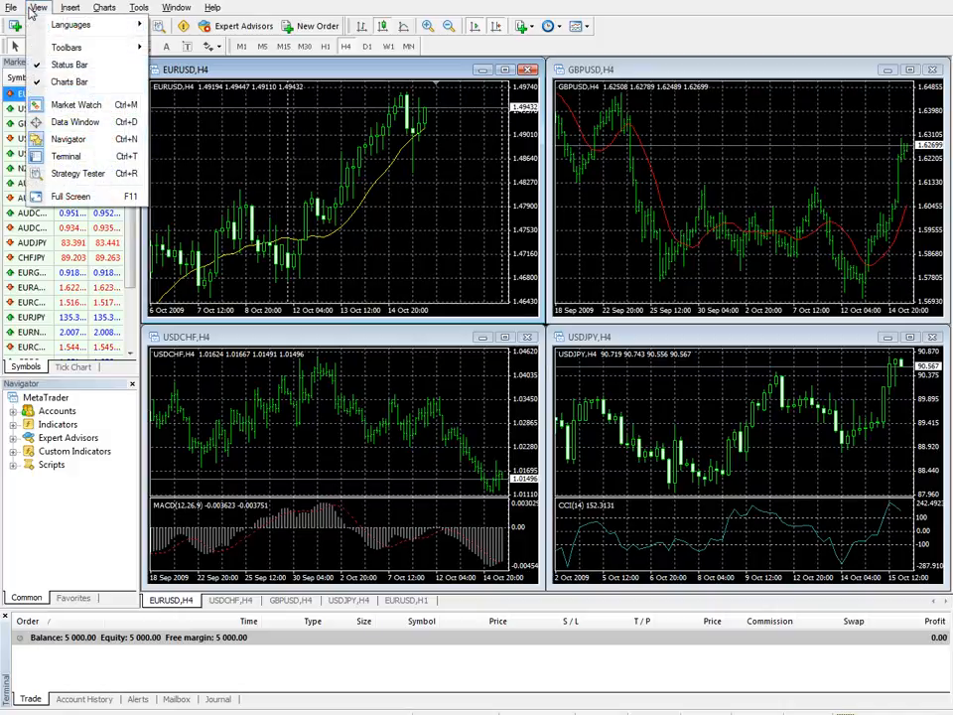
{"action": "left_click", "coordinate": [35, 9]}
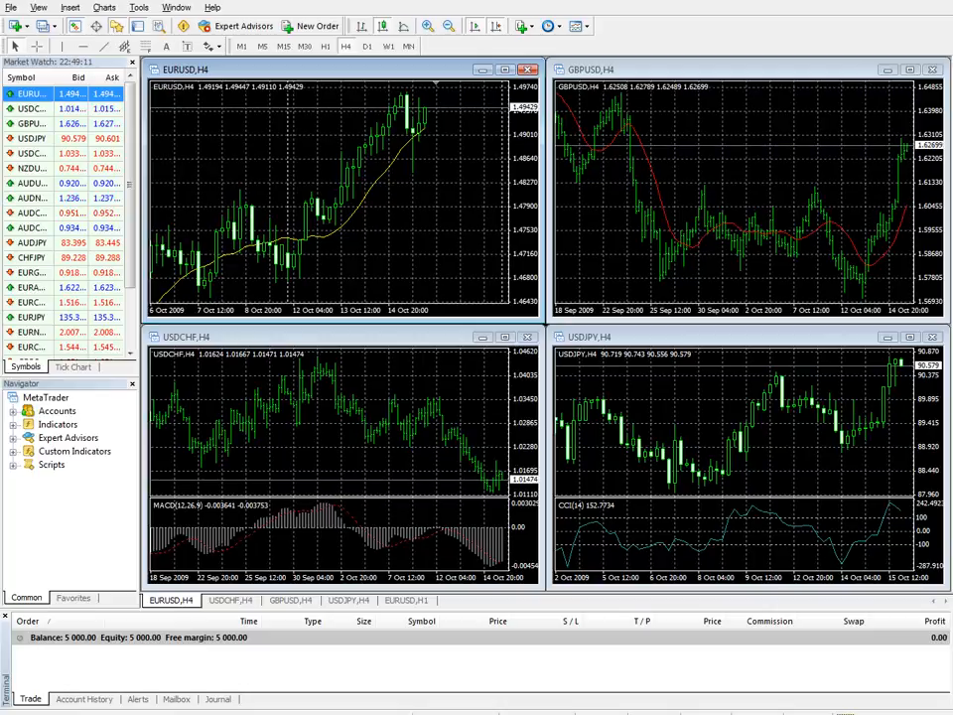
- Display the list of chart profiles from the status bar and dismiss it
{"action": "left_click", "coordinate": [440, 713]}
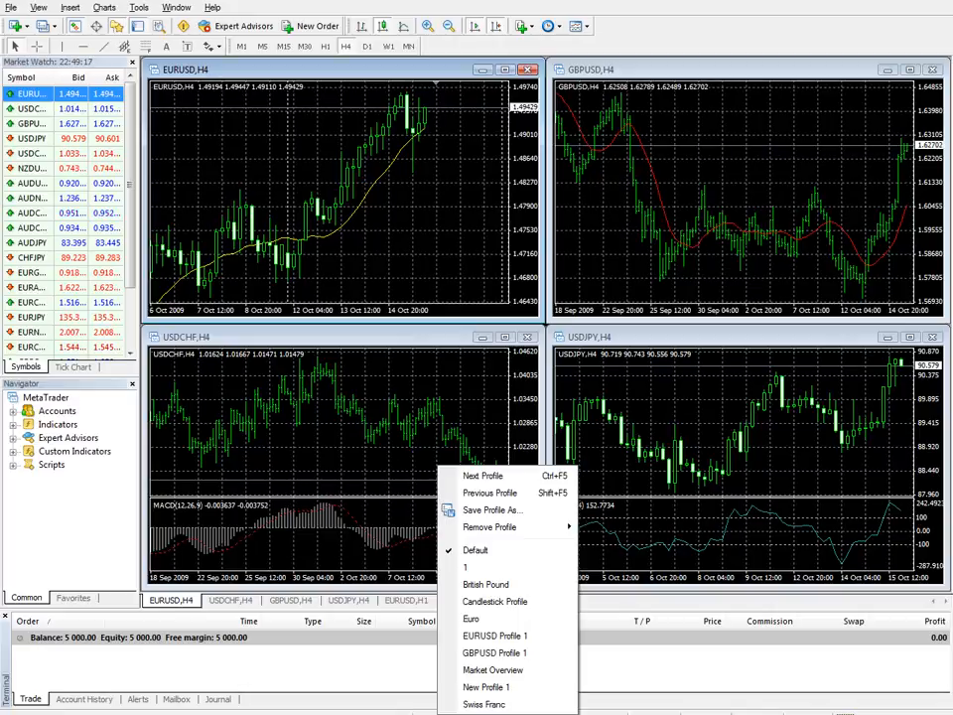
{"action": "key", "text": "Escape"}
- Hide the Charts Bar and turn it back on
{"action": "left_click", "coordinate": [39, 8]}
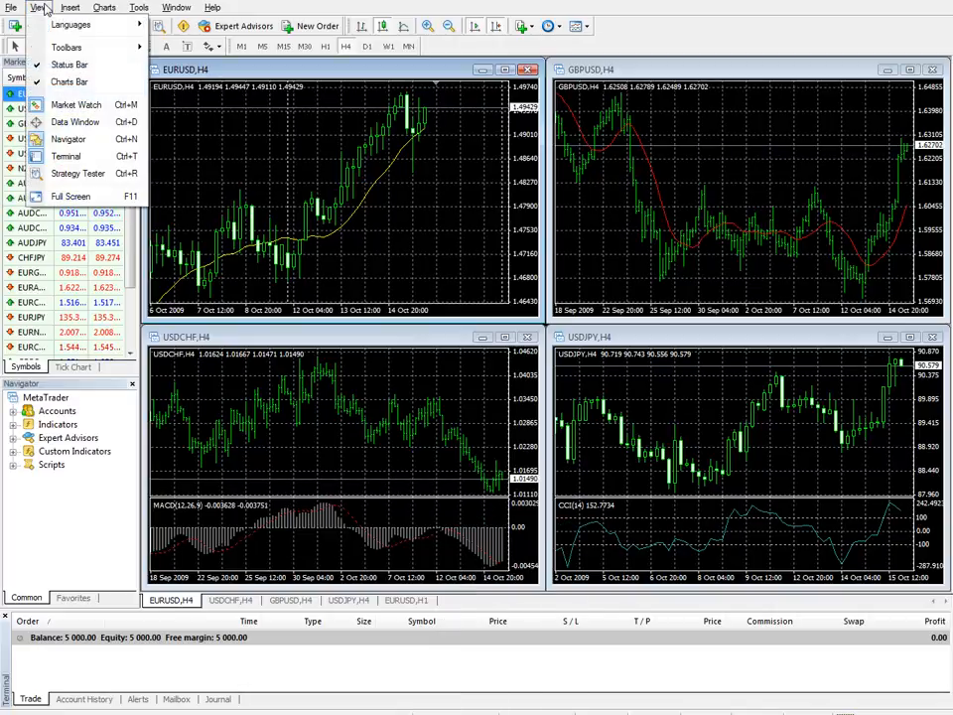
{"action": "left_click", "coordinate": [92, 87]}
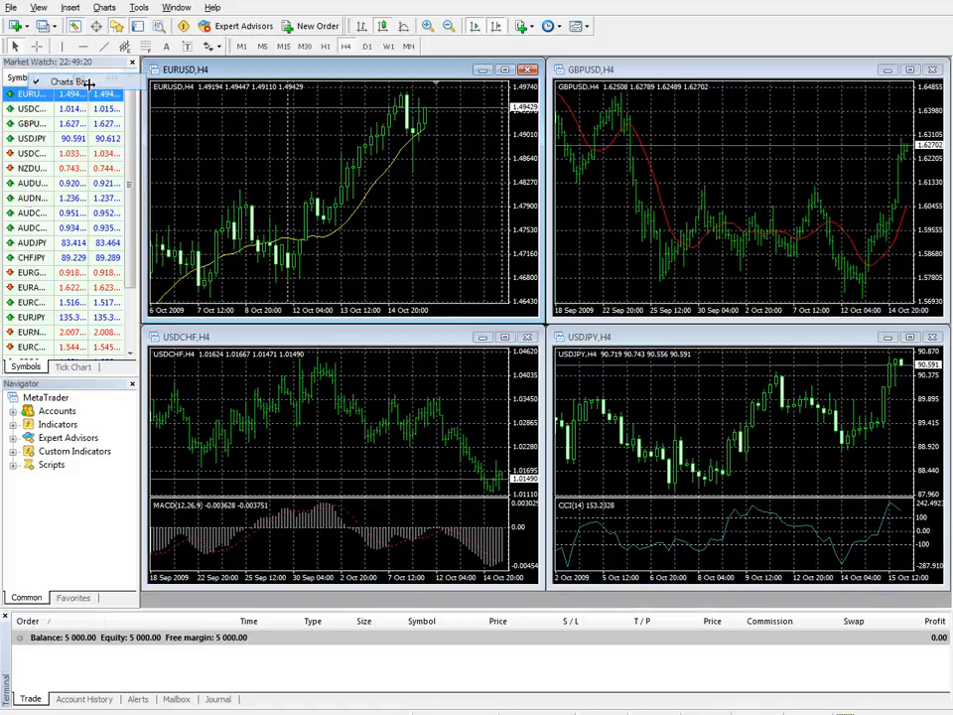
{"action": "left_click", "coordinate": [38, 7]}
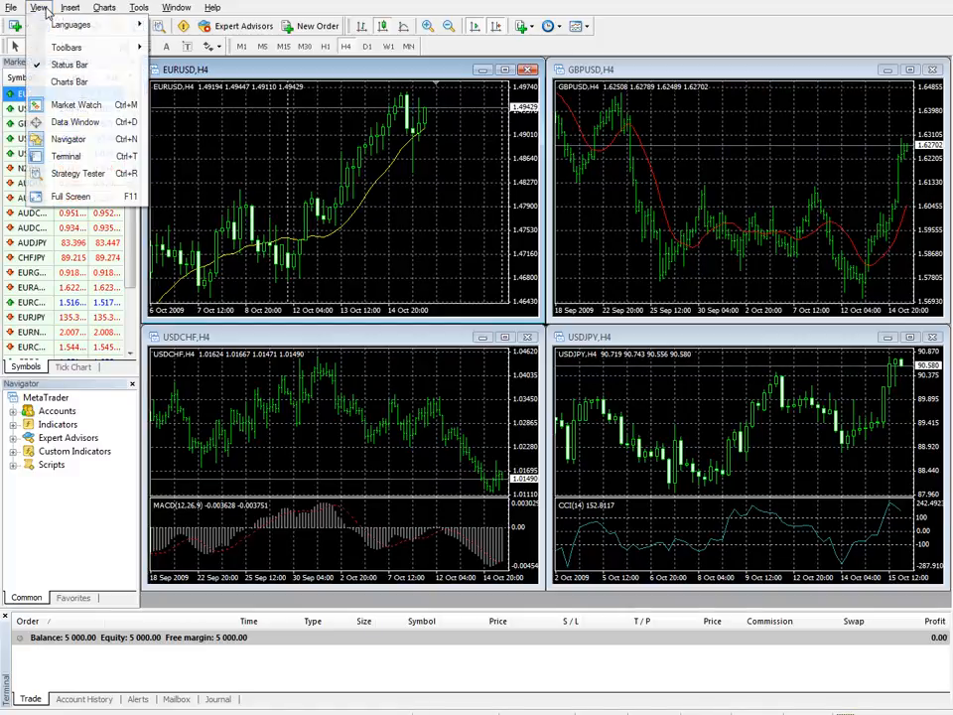
{"action": "left_click", "coordinate": [64, 82]}
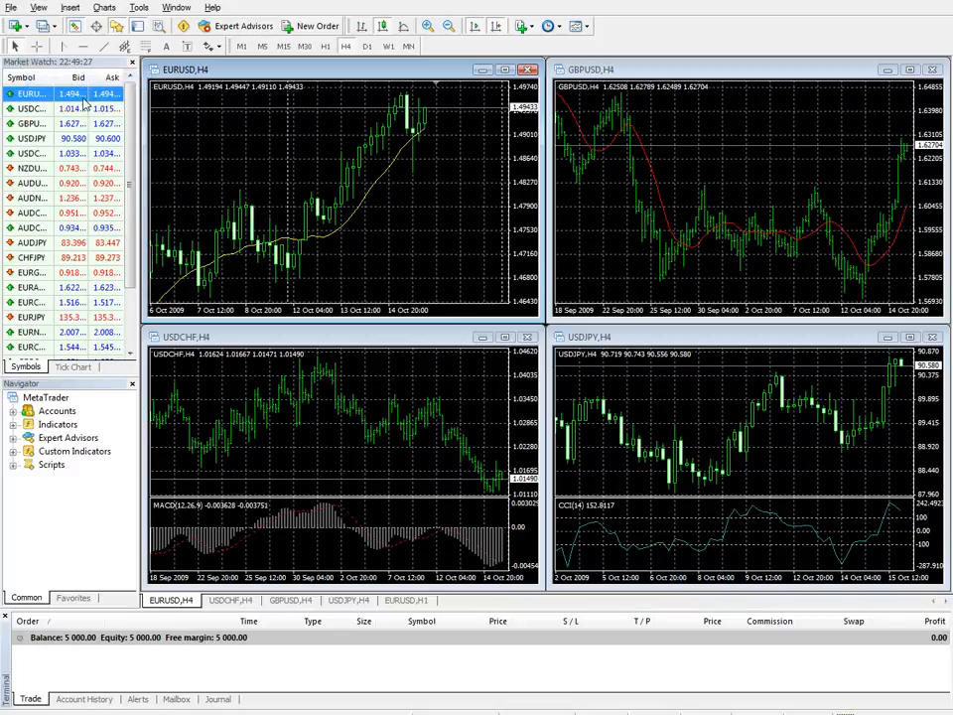
- Switch through the USDCHF, GBPUSD and USDJPY charts to EURUSD,H1, and close the EURUSD,H1 chart
{"action": "left_click", "coordinate": [246, 602]}
{"action": "left_click", "coordinate": [292, 602]}
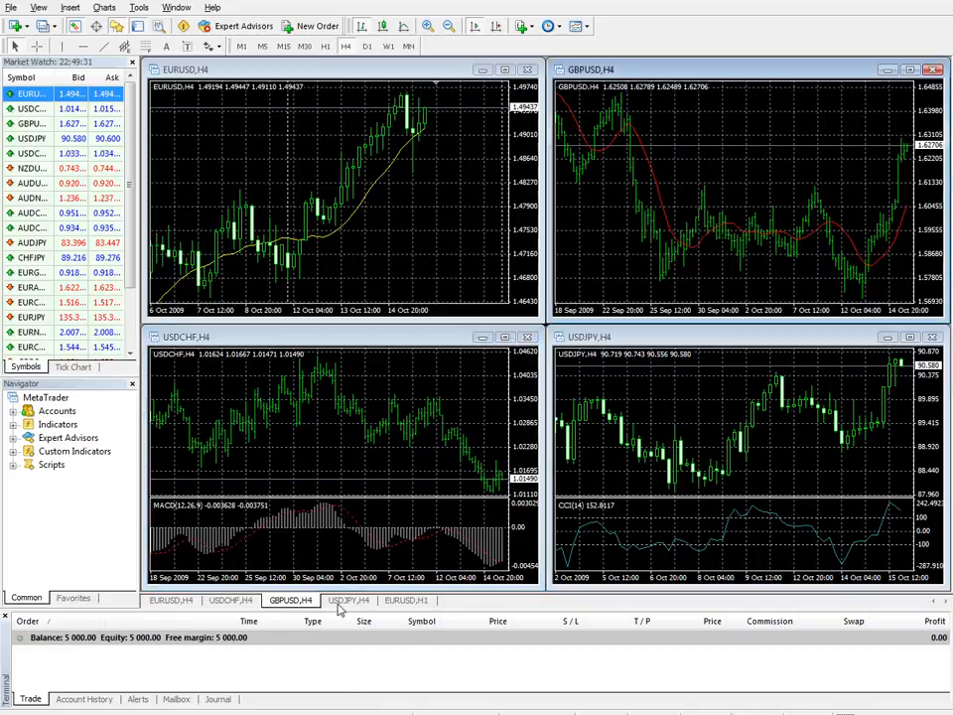
{"action": "left_click", "coordinate": [349, 602]}
{"action": "left_click", "coordinate": [405, 601]}
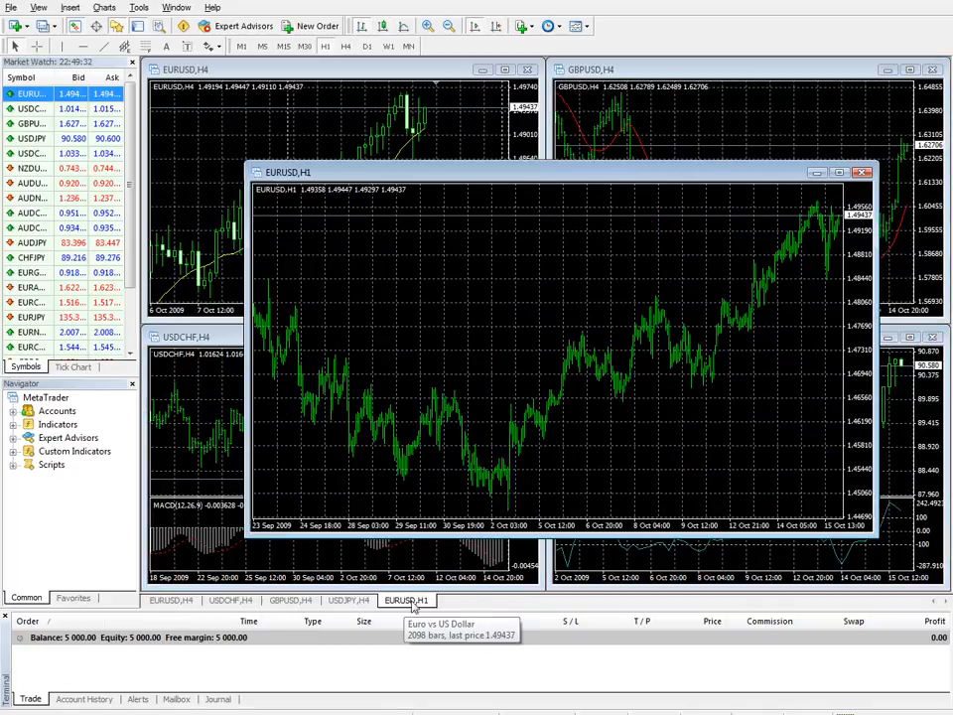
{"action": "left_click", "coordinate": [863, 173]}
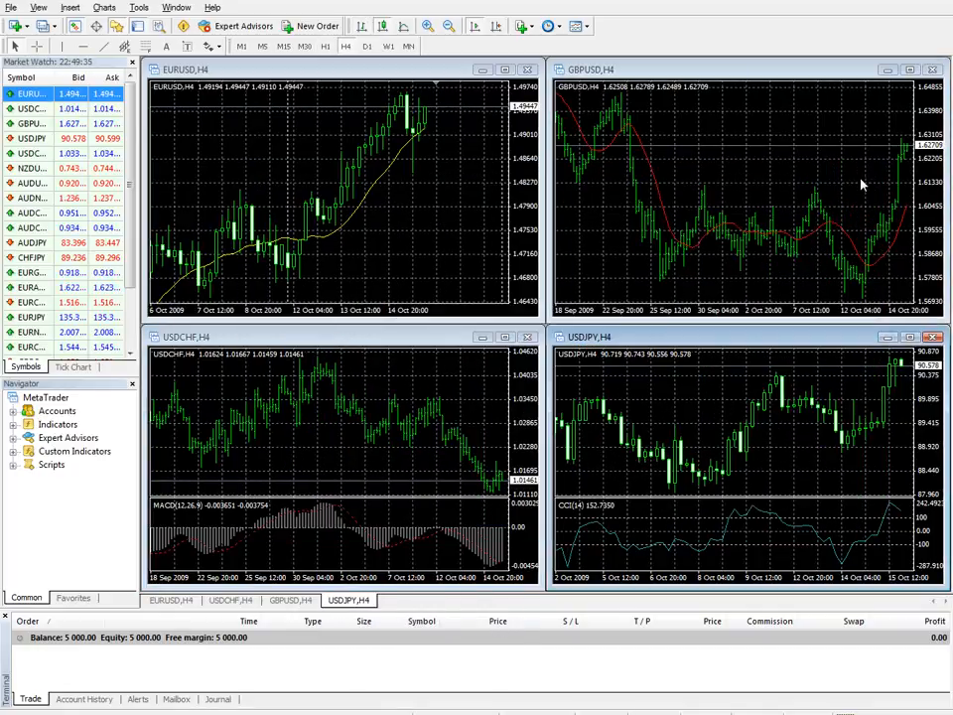
- Switch among the four remaining H4 charts using the Charts Bar, finishing on EURUSD,H4
{"action": "left_click", "coordinate": [187, 602]}
{"action": "left_click", "coordinate": [248, 602]}
{"action": "left_click", "coordinate": [291, 600]}
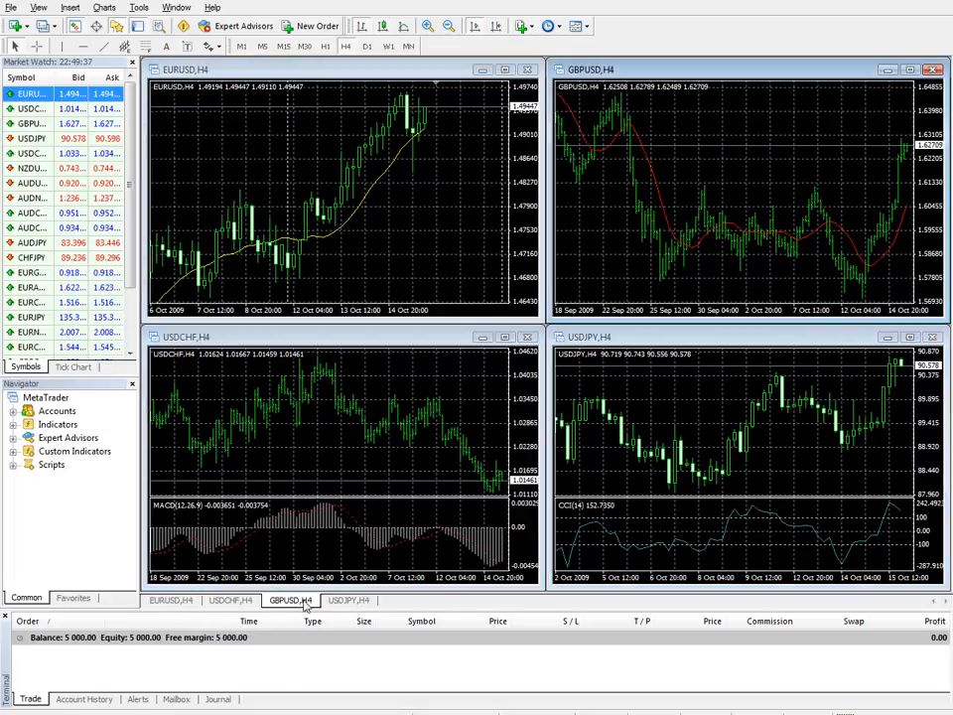
{"action": "left_click", "coordinate": [348, 601]}
{"action": "left_click", "coordinate": [298, 602]}
{"action": "left_click", "coordinate": [231, 601]}
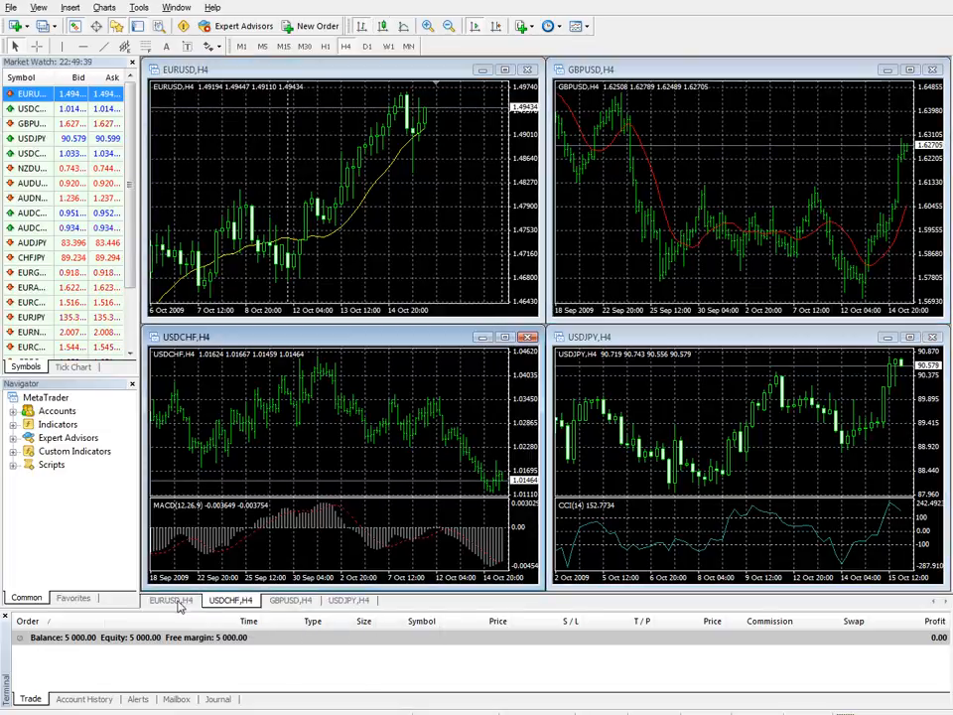
{"action": "left_click", "coordinate": [171, 601]}
- Turn on full-screen mode and tile the chart windows horizontally to fill the workspace
{"action": "left_click", "coordinate": [37, 8]}
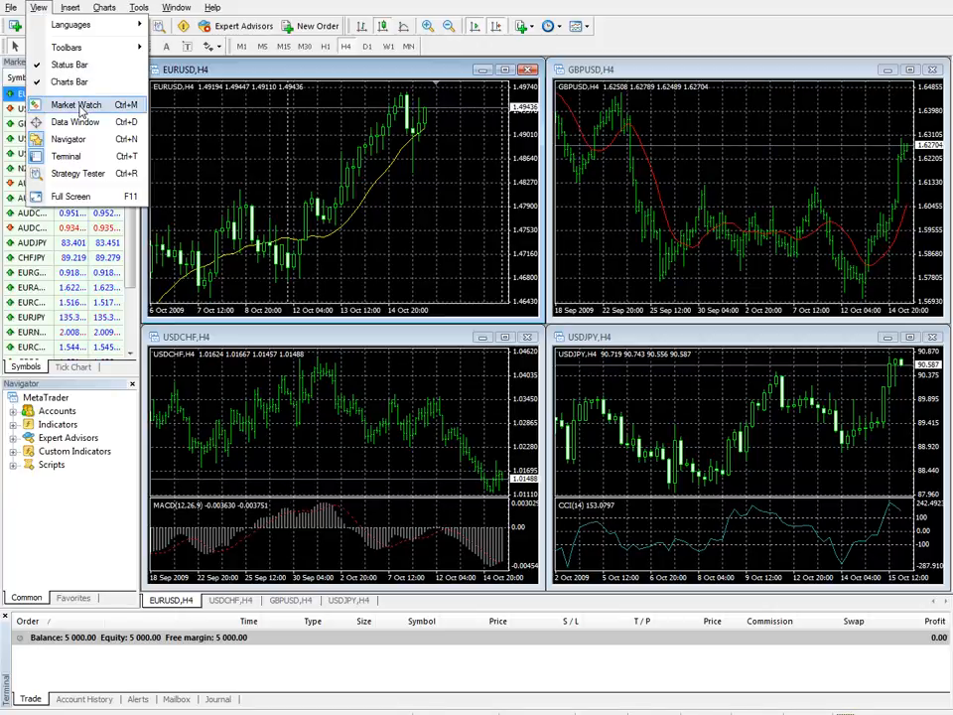
{"action": "left_click", "coordinate": [87, 198]}
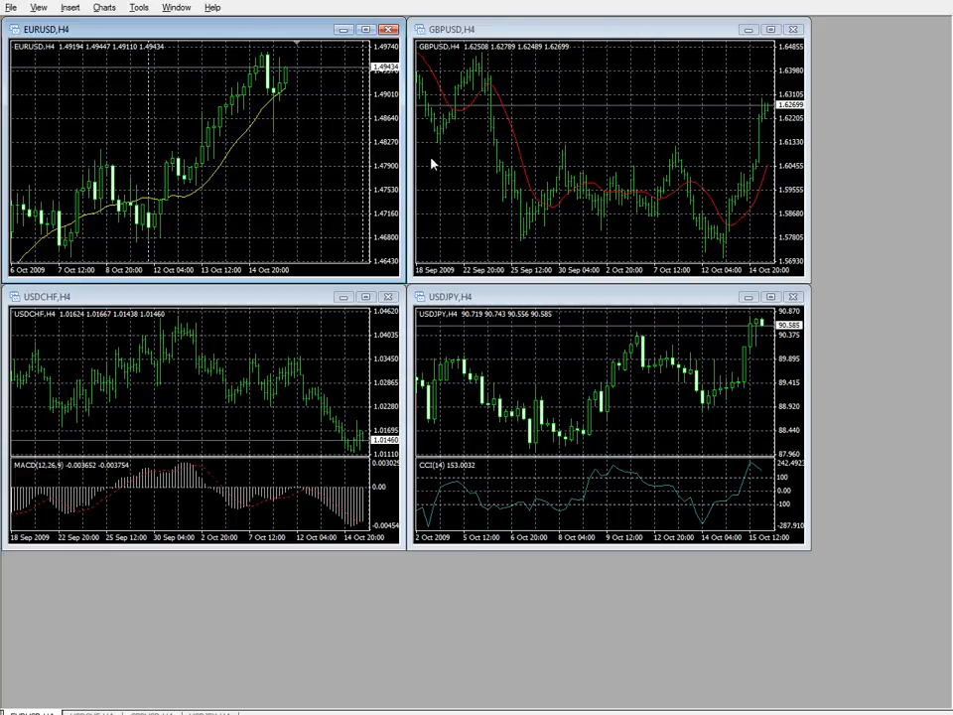
{"action": "left_click", "coordinate": [187, 9]}
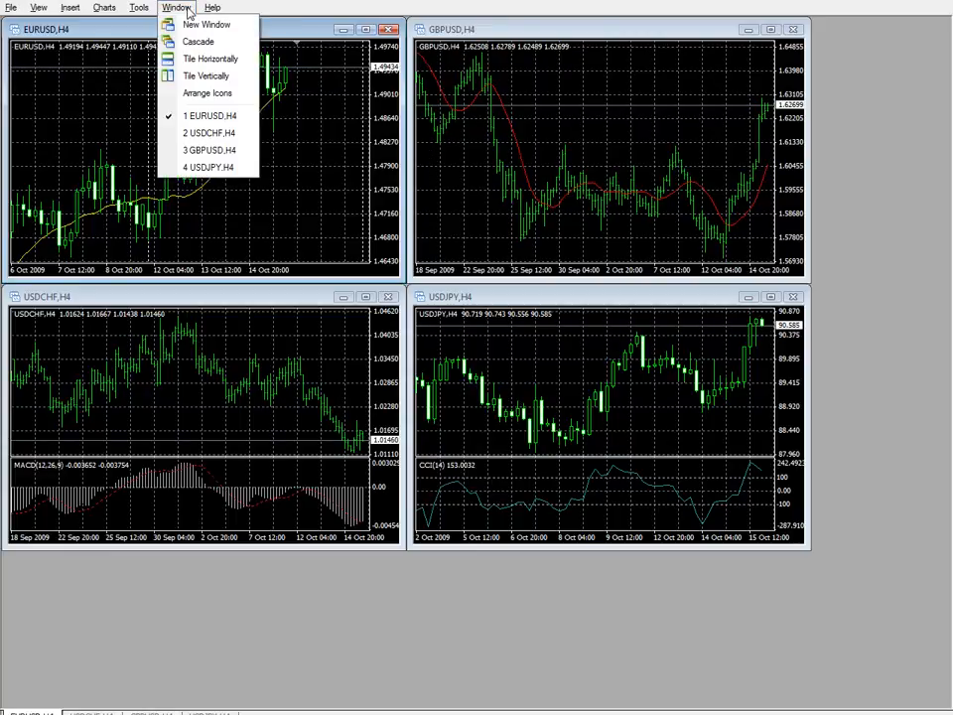
{"action": "left_click", "coordinate": [189, 92]}
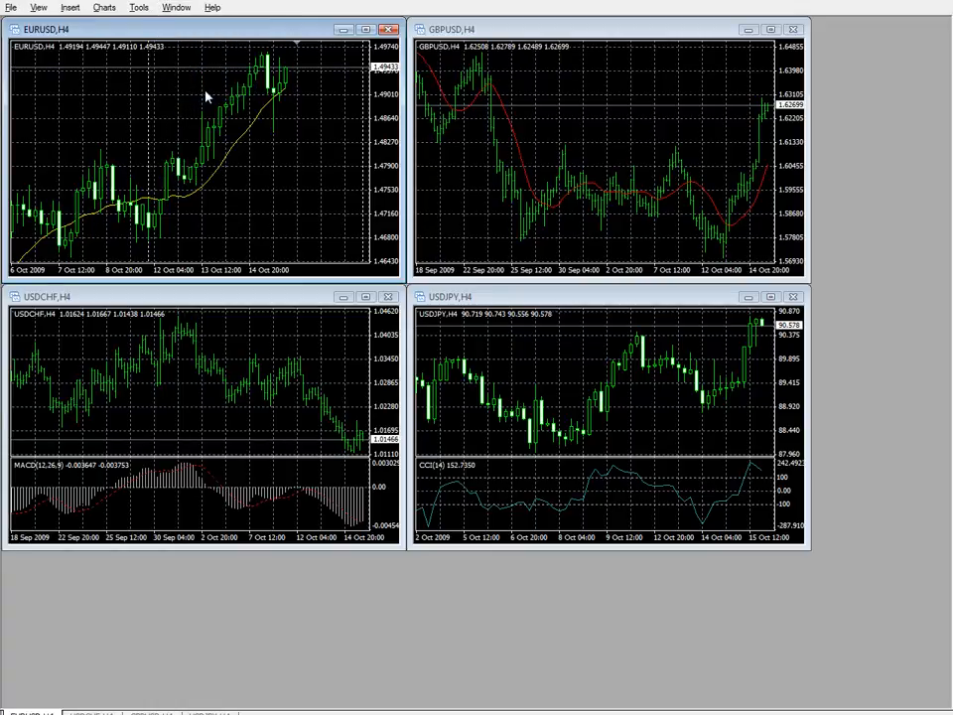
{"action": "left_click", "coordinate": [177, 8]}
{"action": "left_click", "coordinate": [198, 60]}
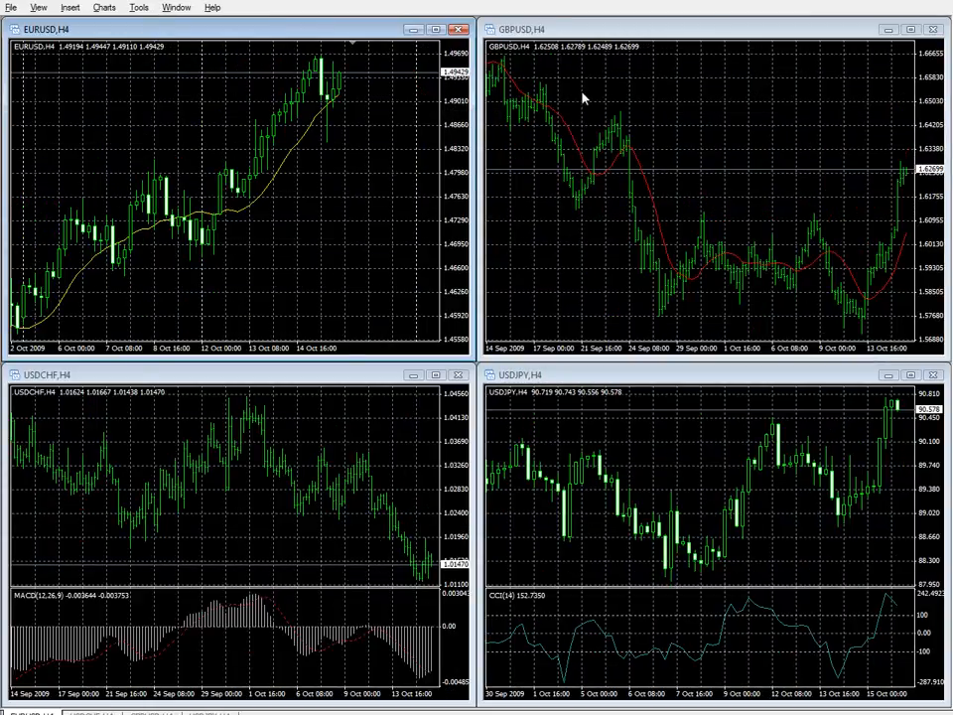
- Activate the GBPUSD,H4 chart, return to EURUSD,H4 and maximize it
{"action": "left_click", "coordinate": [609, 27]}
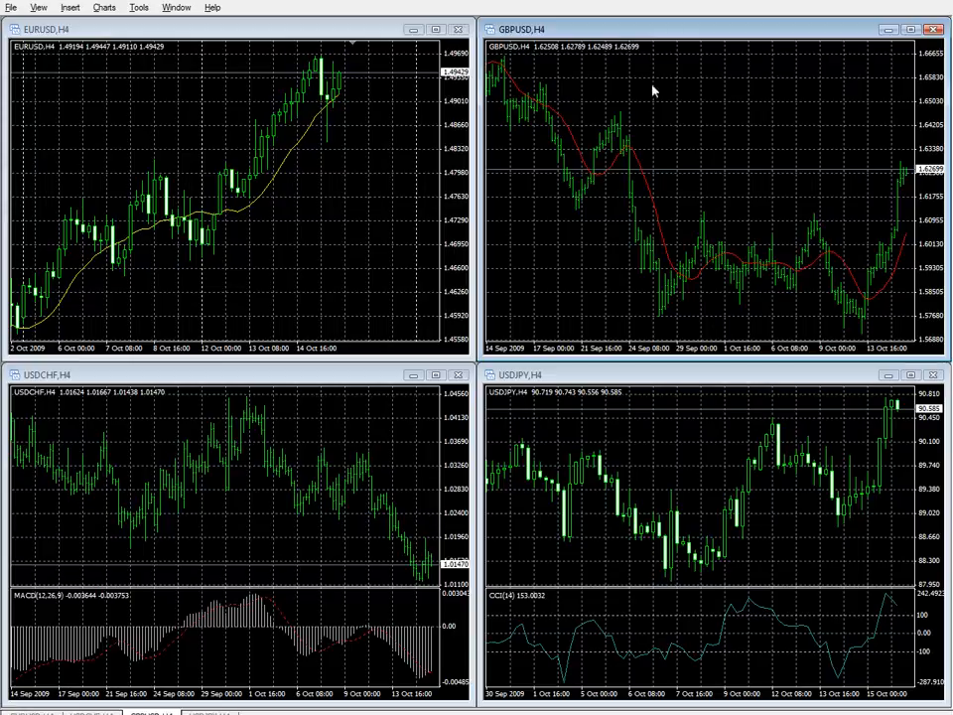
{"action": "left_click", "coordinate": [349, 35]}
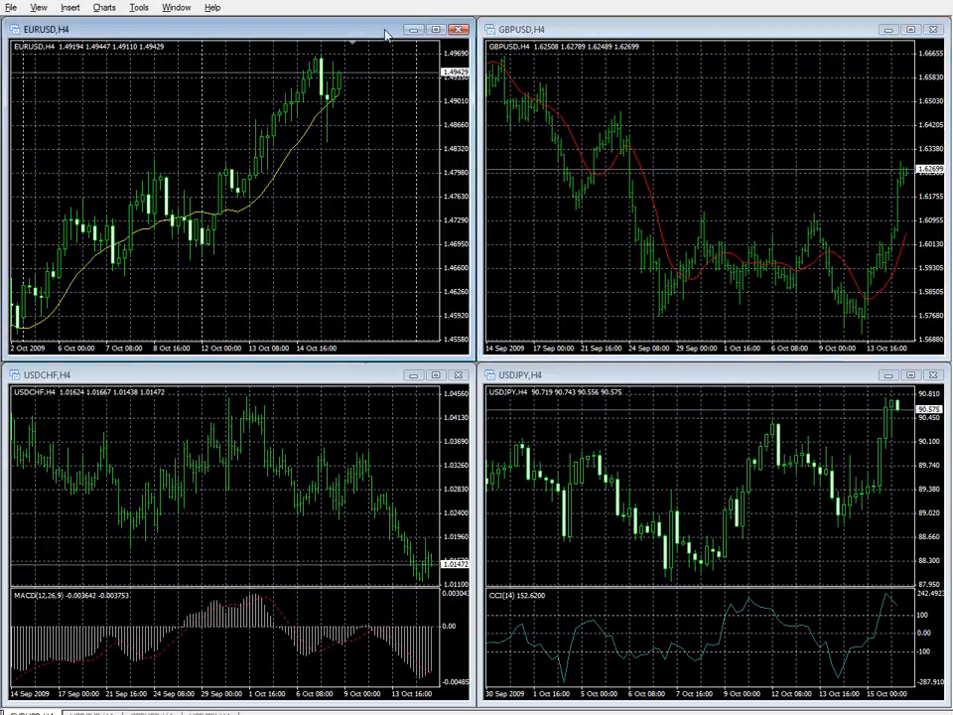
{"action": "left_click", "coordinate": [439, 30]}
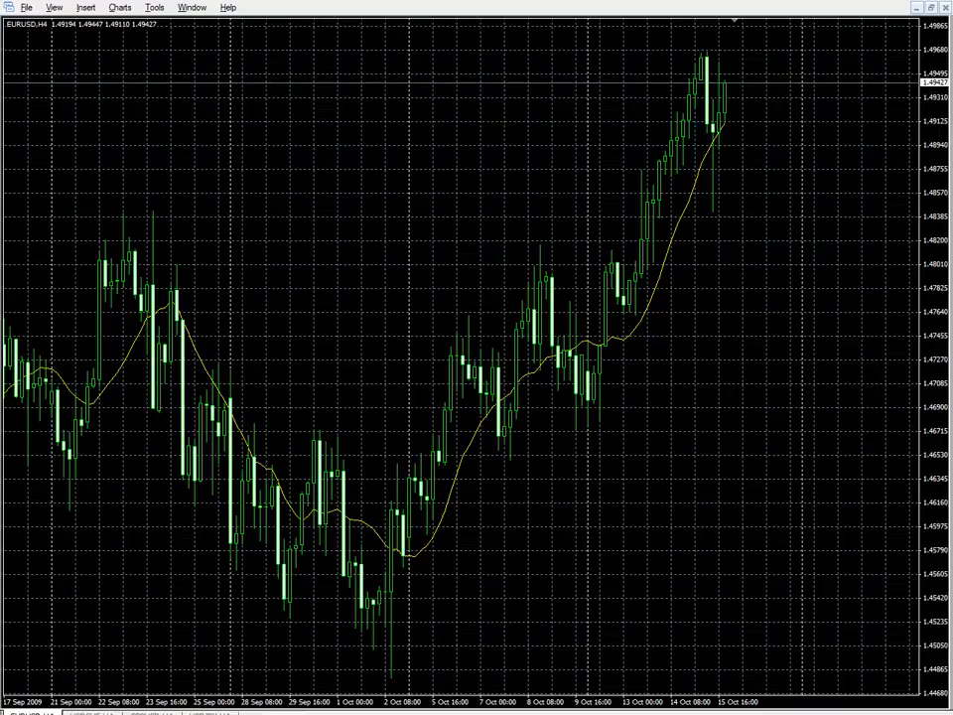
- View each of the four charts maximized, ending on USDJPY,H4, and restore the chart windows to their tiled size
{"action": "left_click", "coordinate": [91, 711]}
{"action": "left_click", "coordinate": [149, 711]}
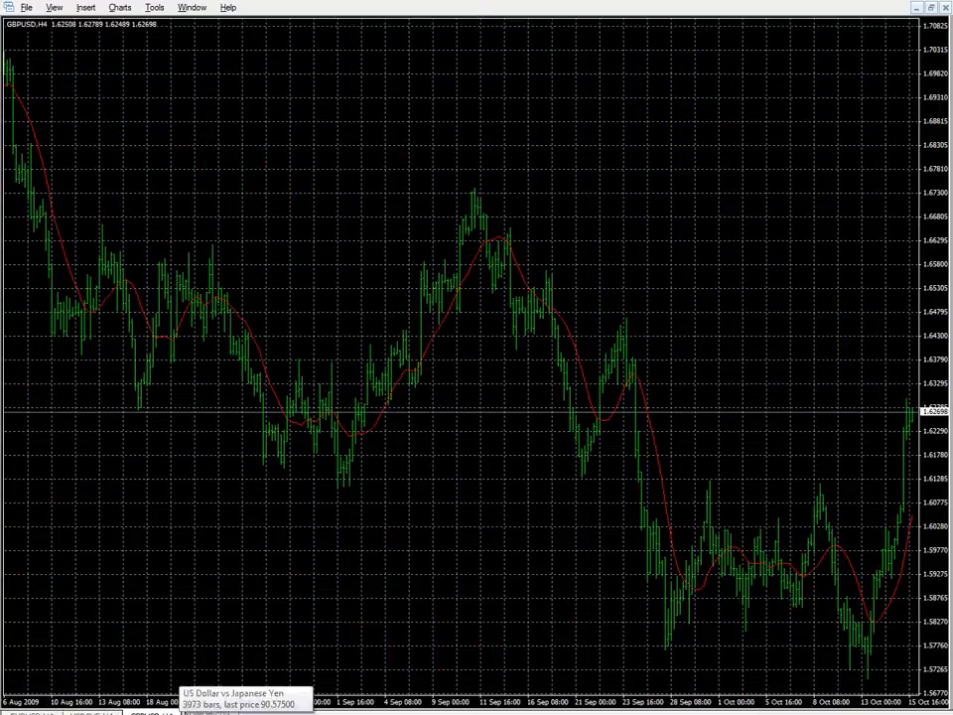
{"action": "left_click", "coordinate": [204, 711]}
{"action": "left_click", "coordinate": [29, 711]}
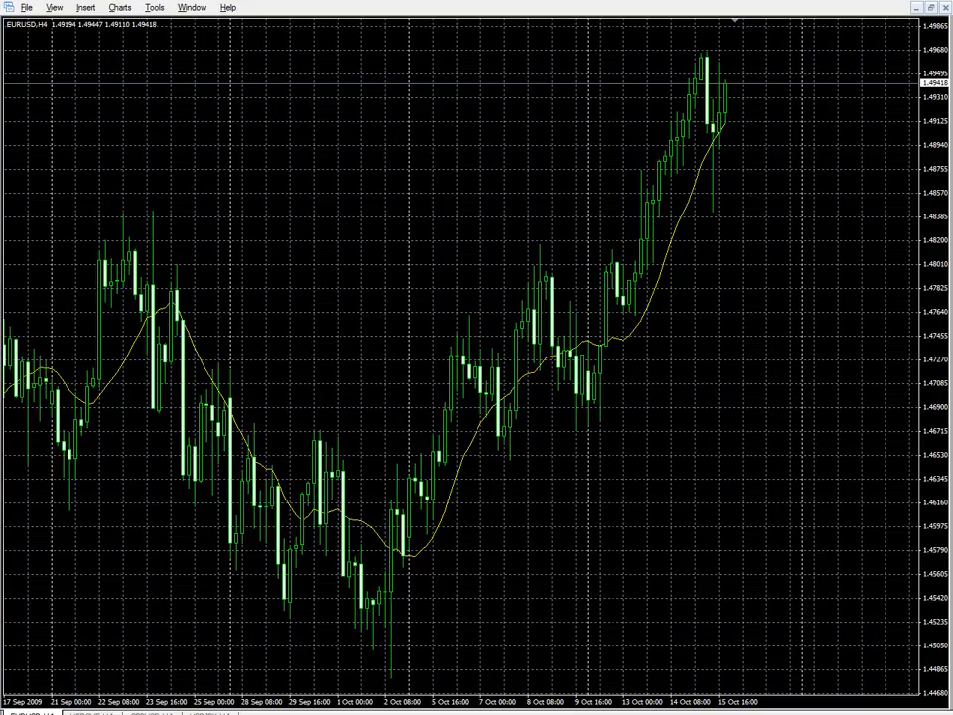
{"action": "left_click", "coordinate": [91, 711]}
{"action": "left_click", "coordinate": [148, 711]}
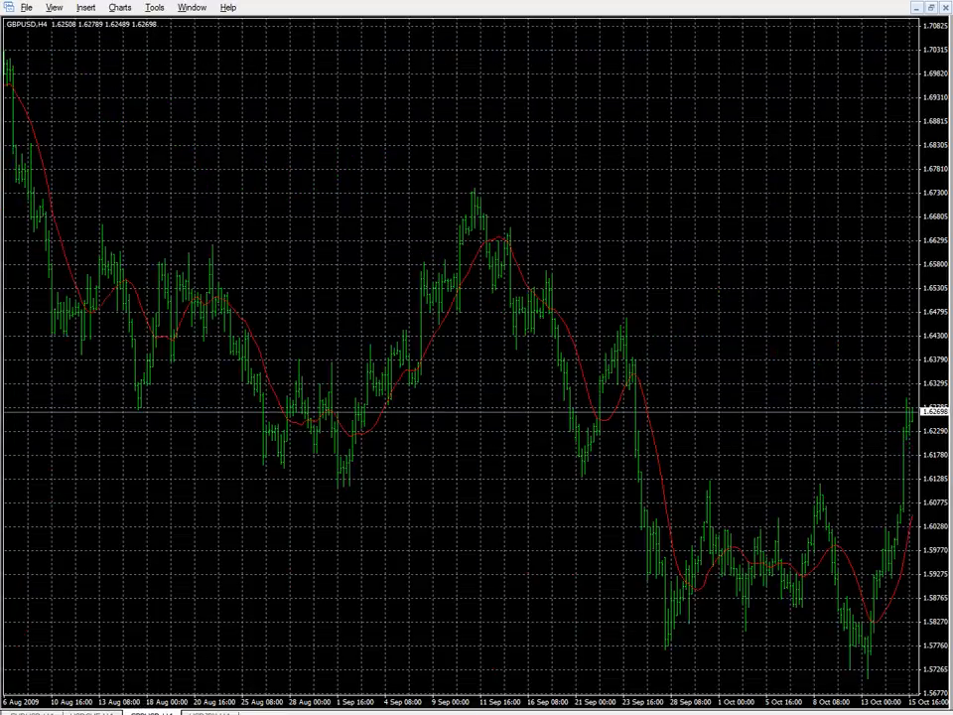
{"action": "left_click", "coordinate": [207, 711]}
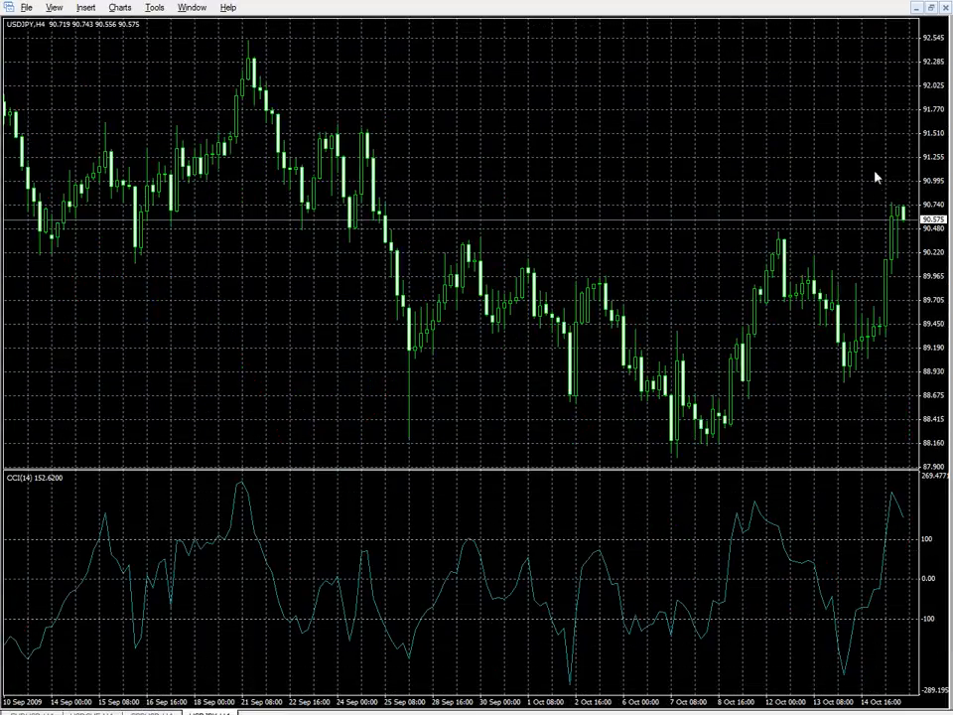
{"action": "left_click", "coordinate": [931, 8]}
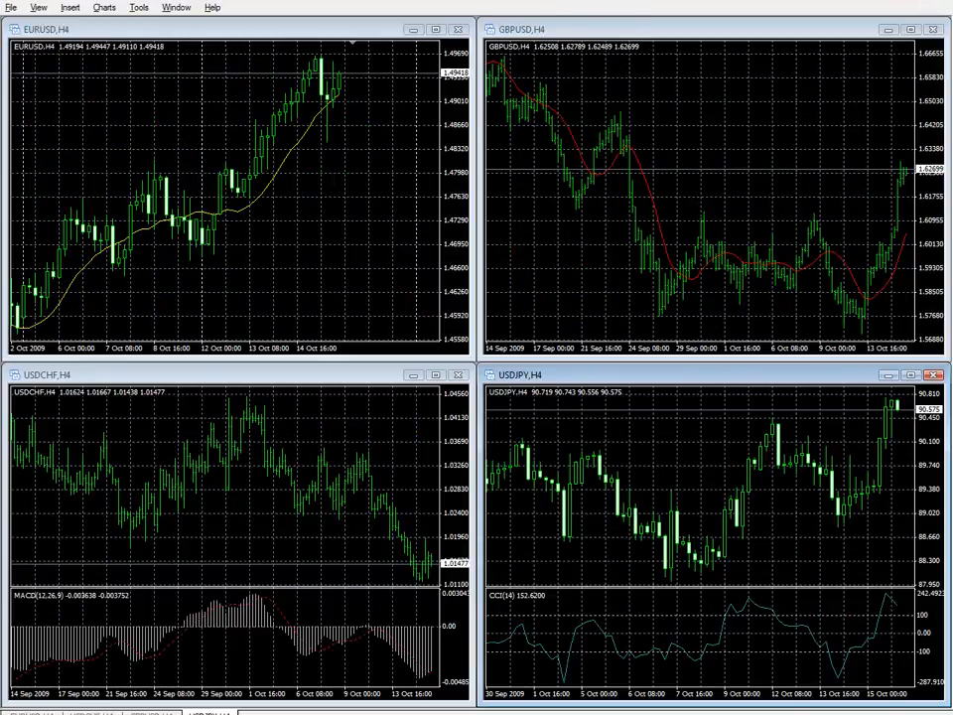
- Exit full-screen mode, tile the charts horizontally again and make EURUSD,H4 the active chart
{"action": "key", "text": "F11"}
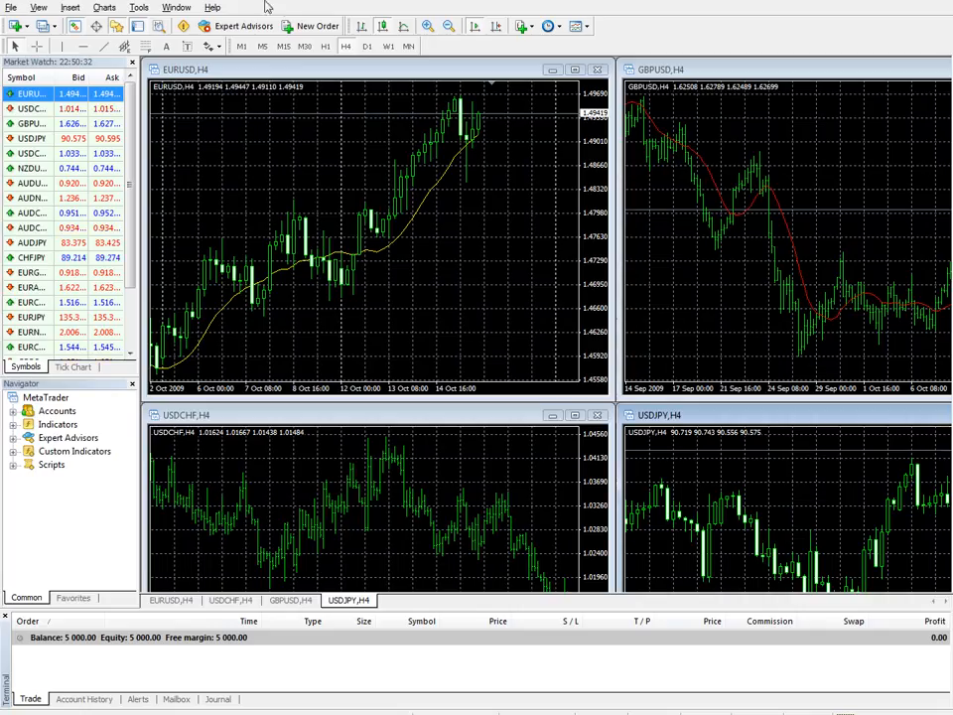
{"action": "left_click", "coordinate": [176, 7]}
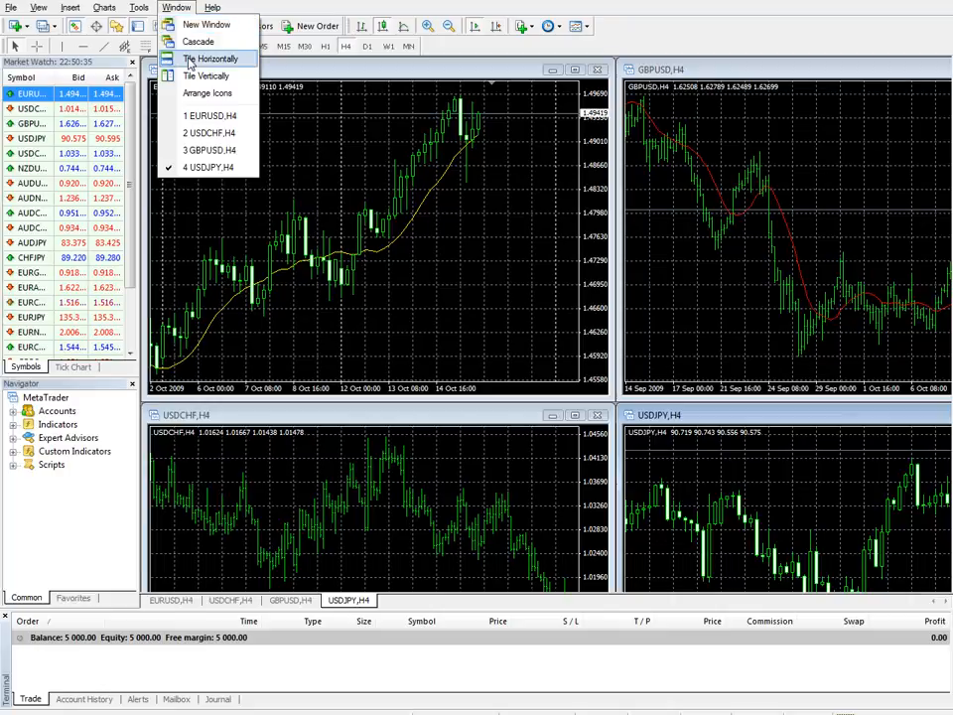
{"action": "left_click", "coordinate": [210, 59]}
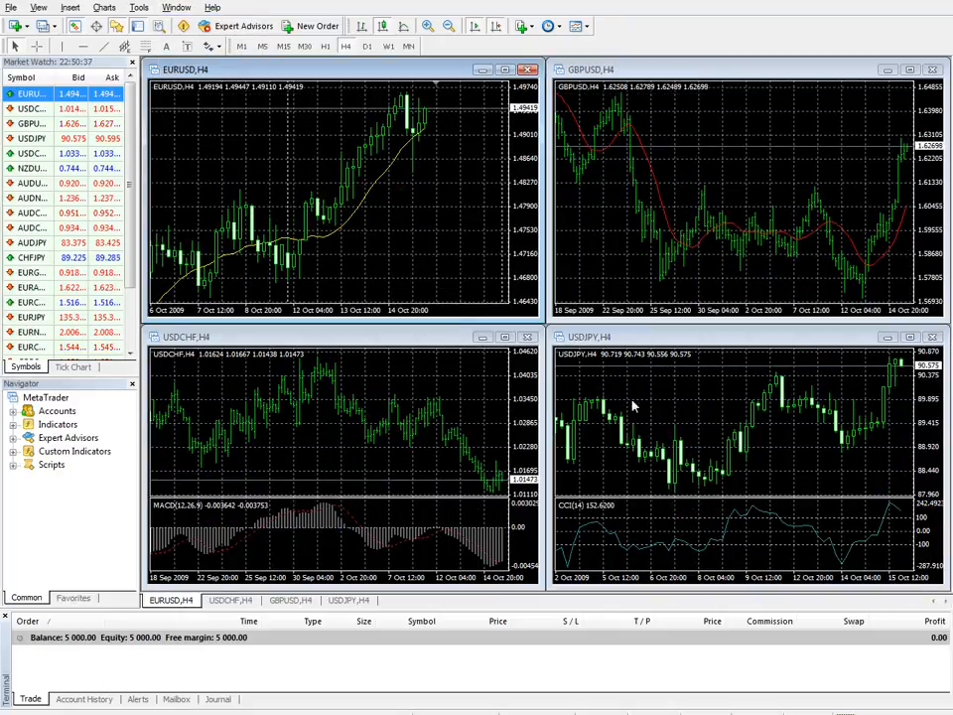
{"action": "left_click", "coordinate": [624, 198]}
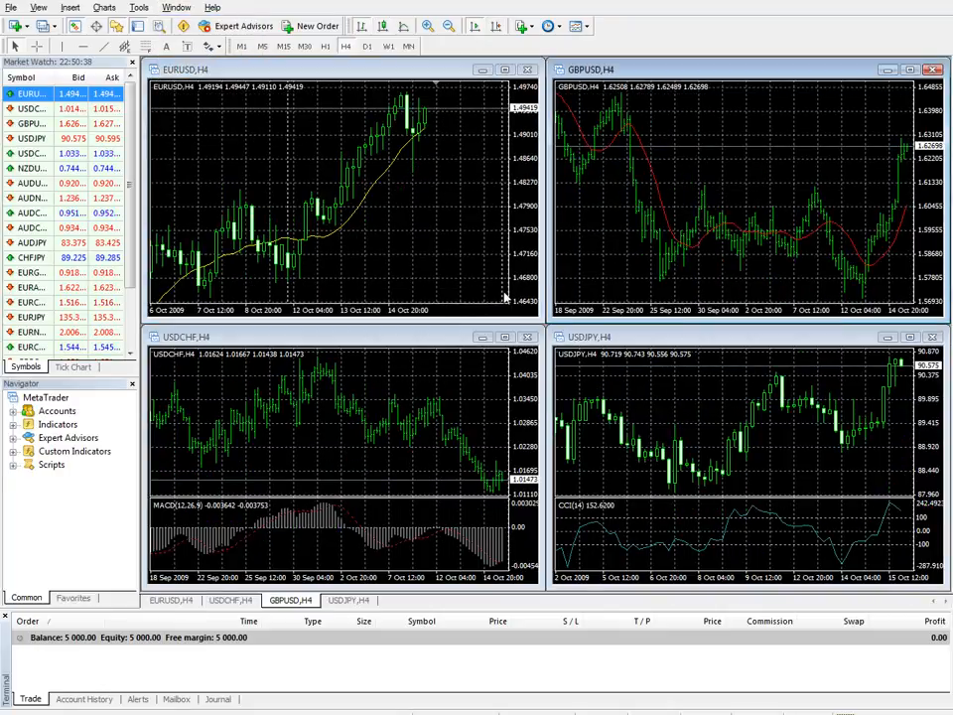
{"action": "left_click", "coordinate": [427, 149]}
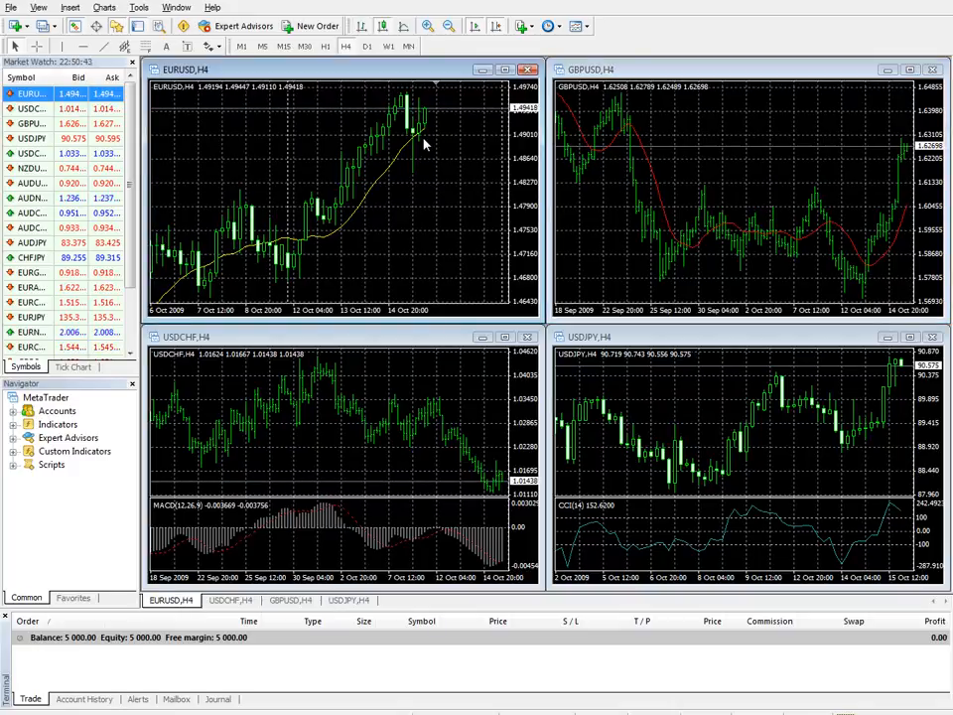
- Hide the Market Watch window and show it again
{"action": "left_click", "coordinate": [40, 8]}
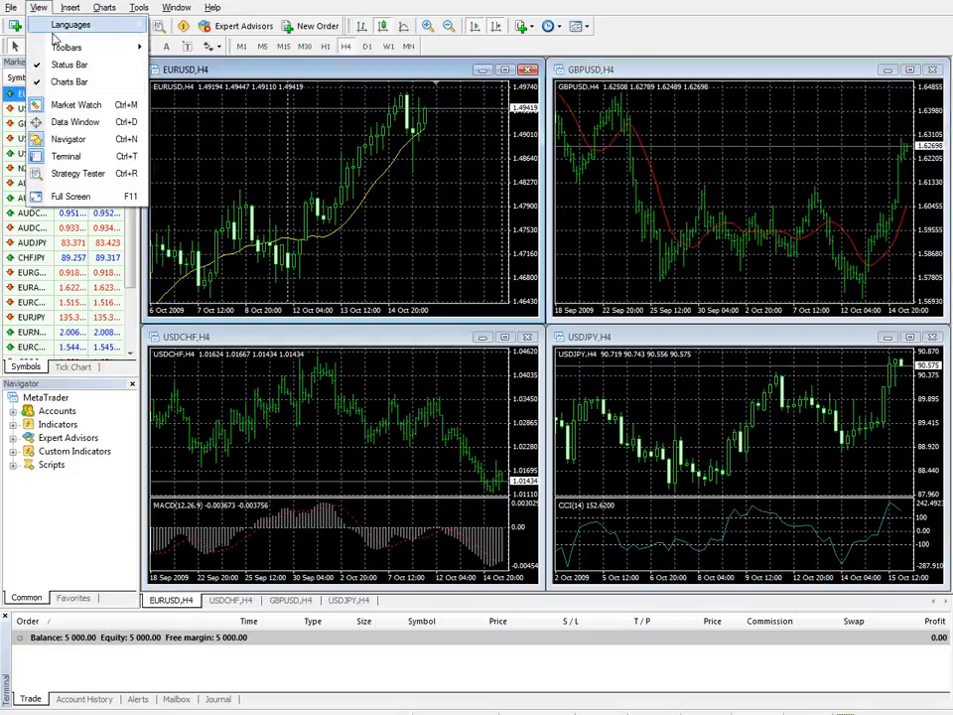
{"action": "left_click", "coordinate": [68, 105]}
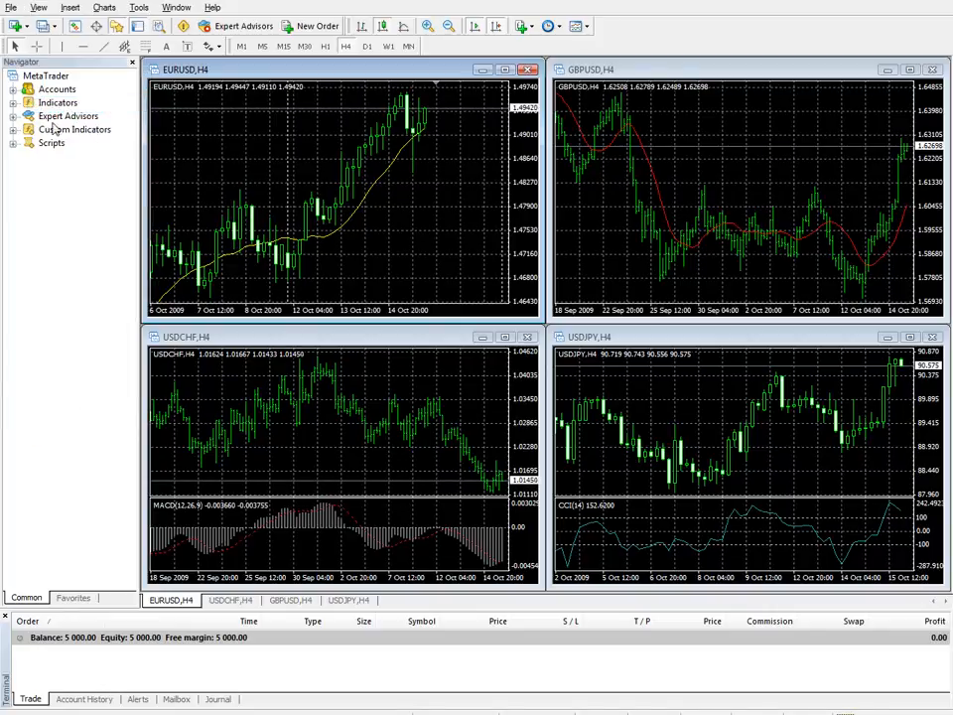
{"action": "left_click", "coordinate": [40, 8]}
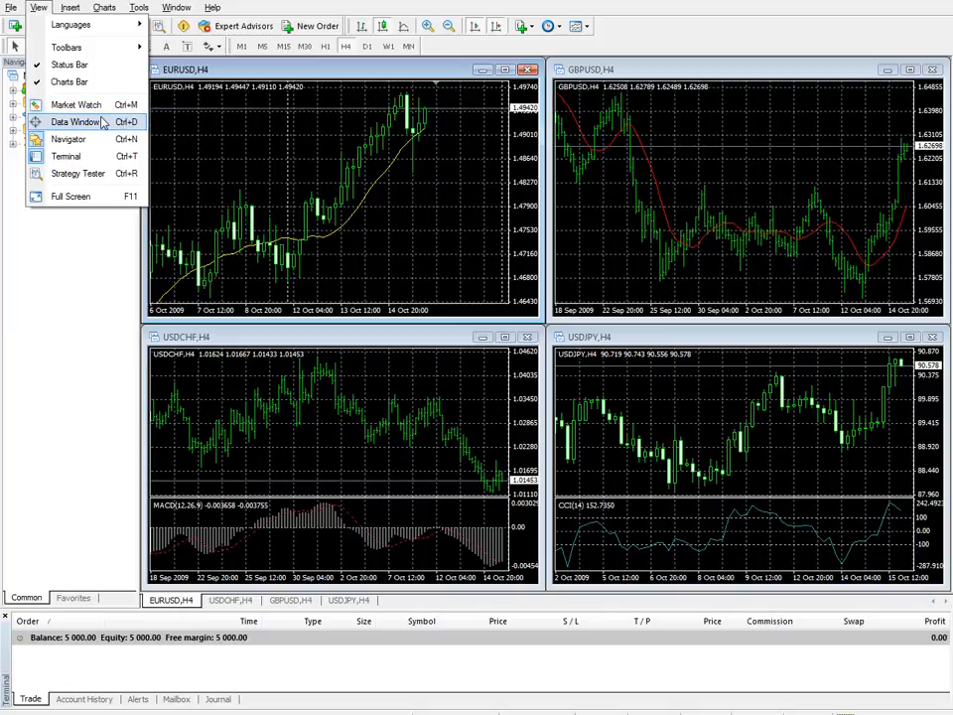
{"action": "left_click", "coordinate": [101, 108]}
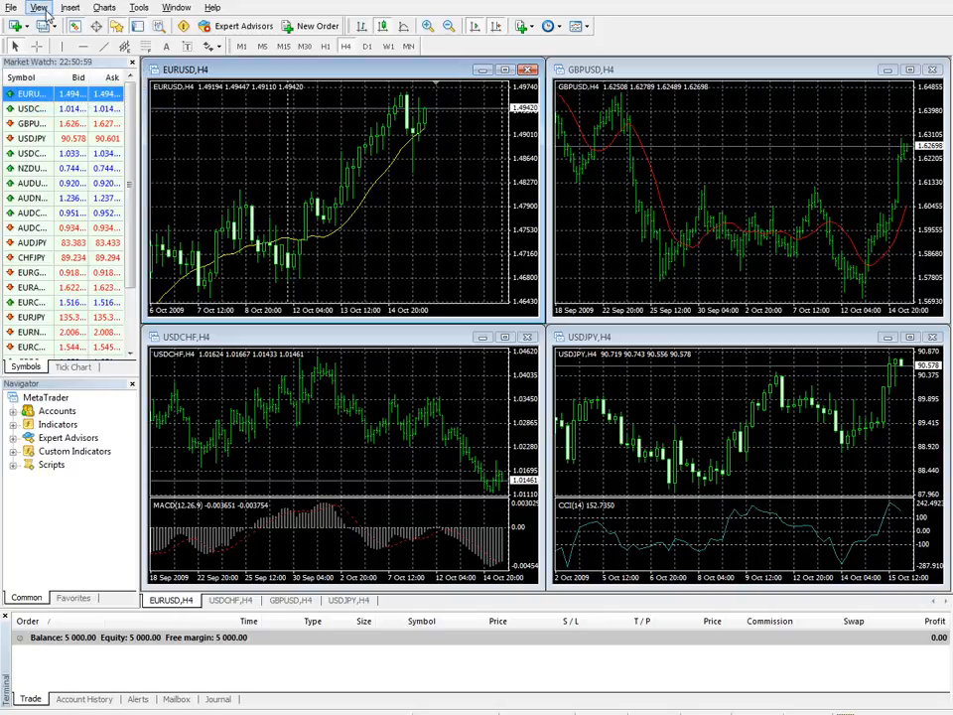
- Show the Data Window and select the USDCHF symbol in Market Watch
{"action": "left_click", "coordinate": [38, 8]}
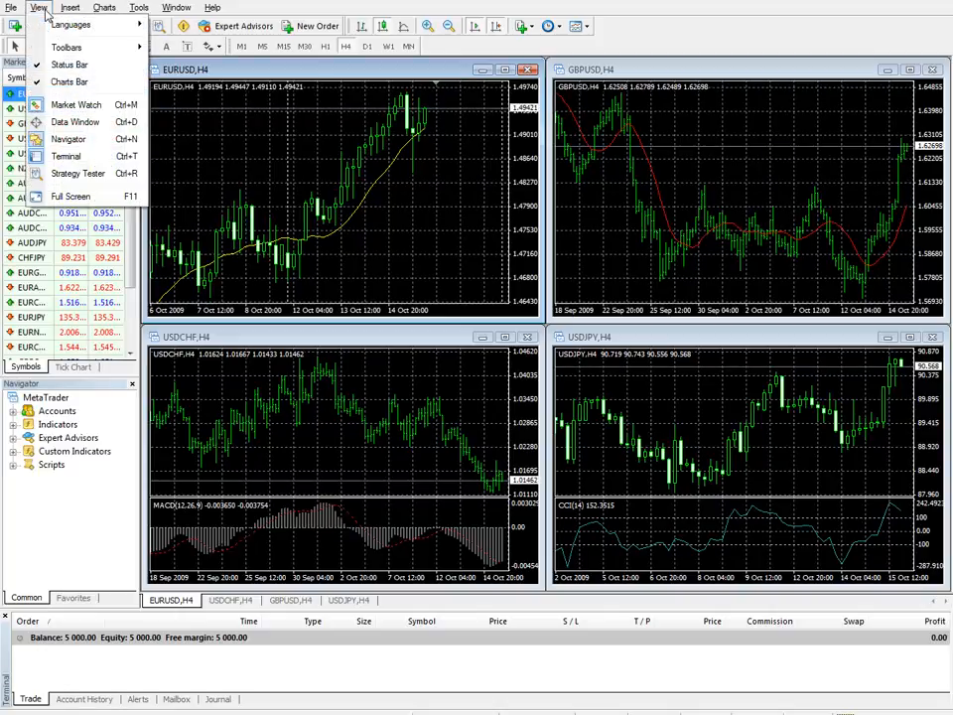
{"action": "left_click", "coordinate": [83, 123]}
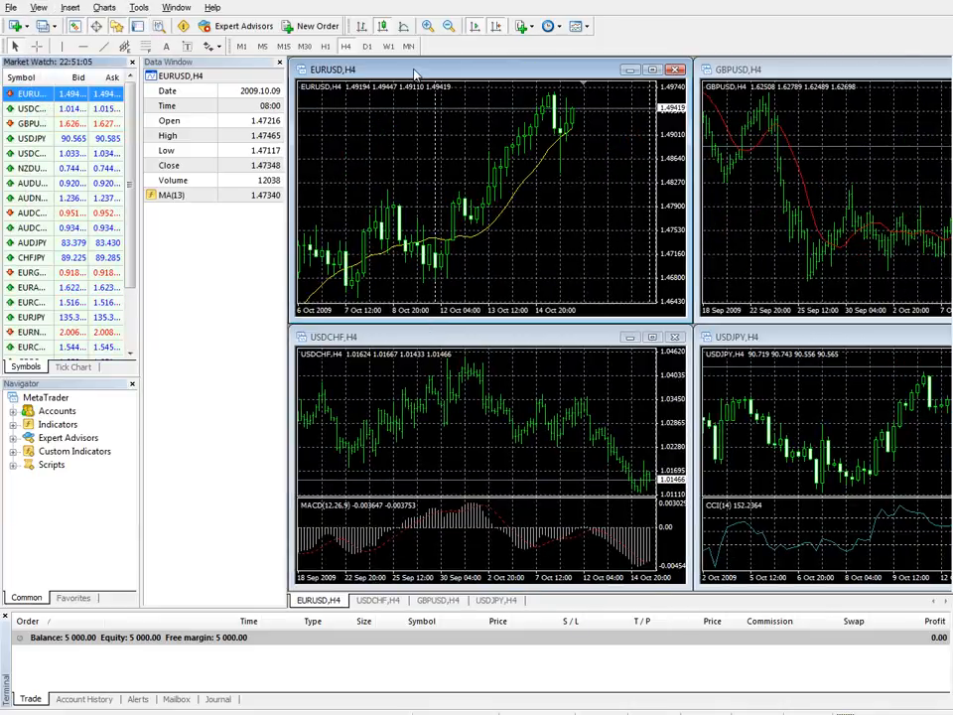
{"action": "left_click", "coordinate": [30, 108]}
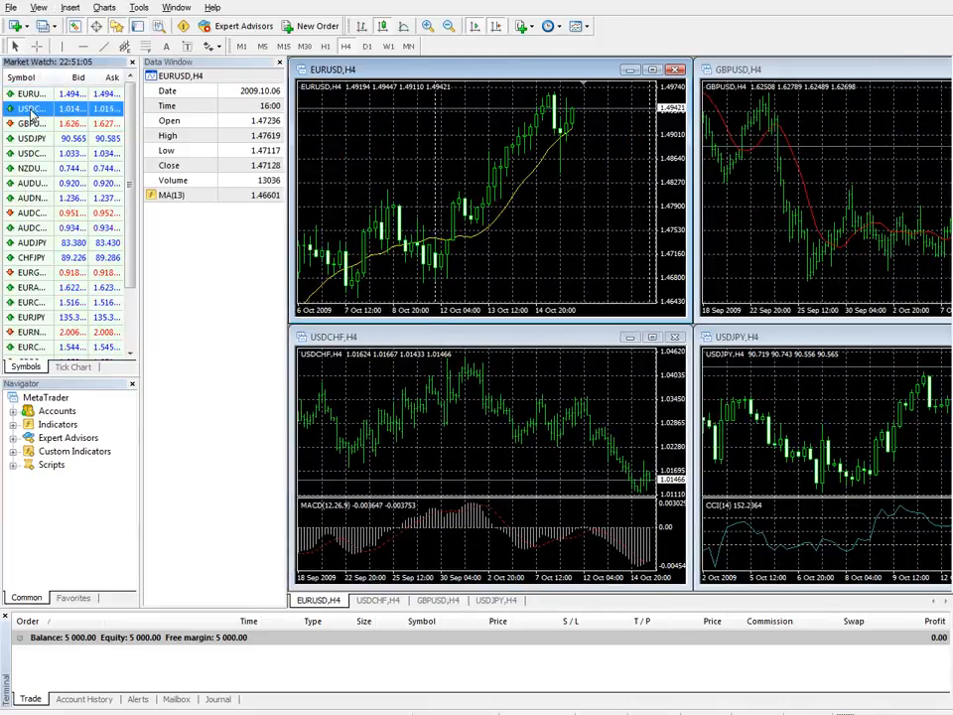
- Activate the GBPUSD,H4 chart followed by the USDCHF,H4 chart, and hide the Data Window
{"action": "left_click", "coordinate": [837, 75]}
{"action": "left_click", "coordinate": [512, 340]}
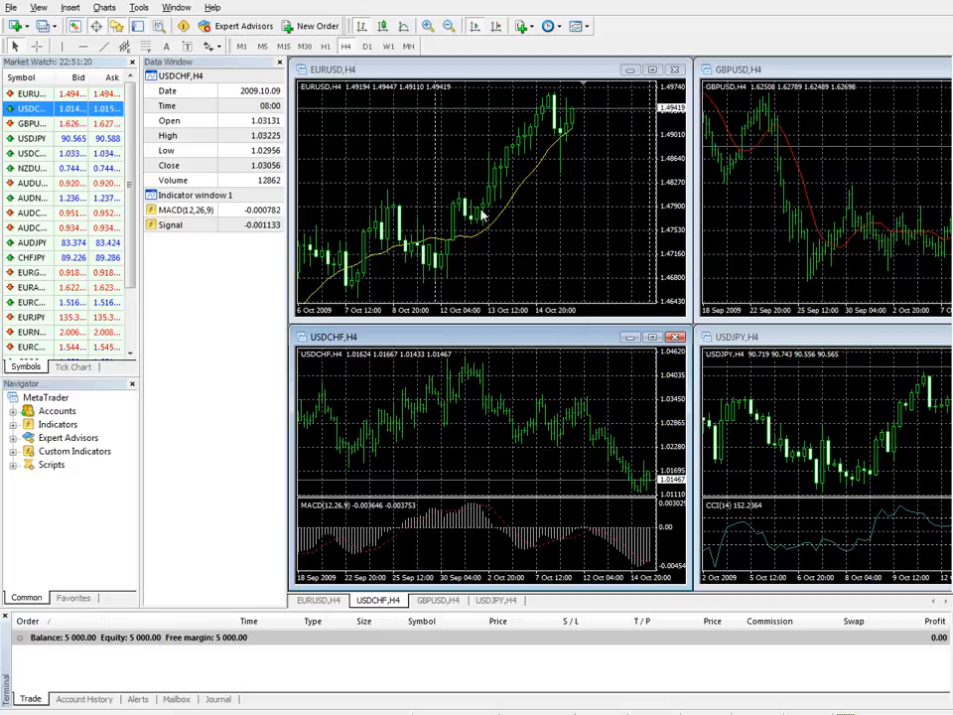
{"action": "left_click", "coordinate": [37, 8]}
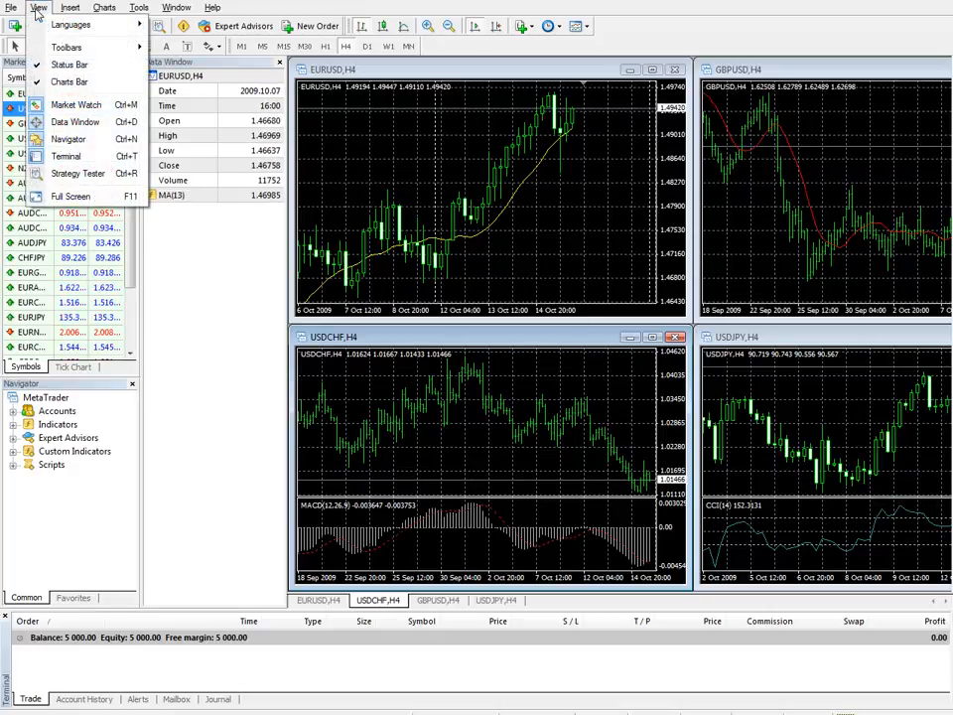
{"action": "left_click", "coordinate": [50, 121]}
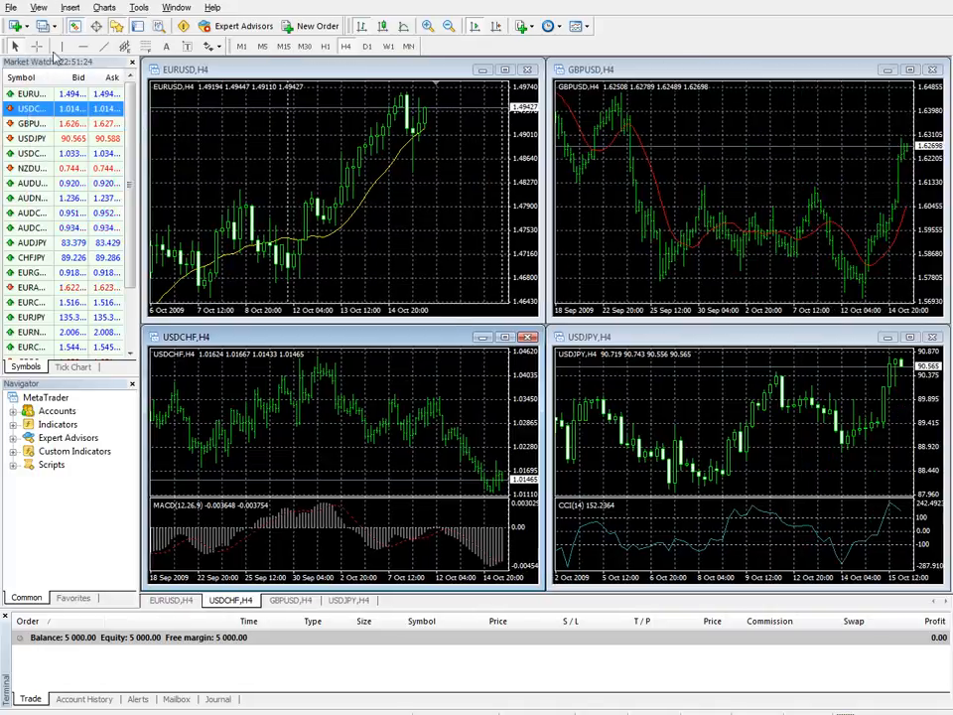
- Hide the Navigator window and show it again
{"action": "left_click", "coordinate": [38, 8]}
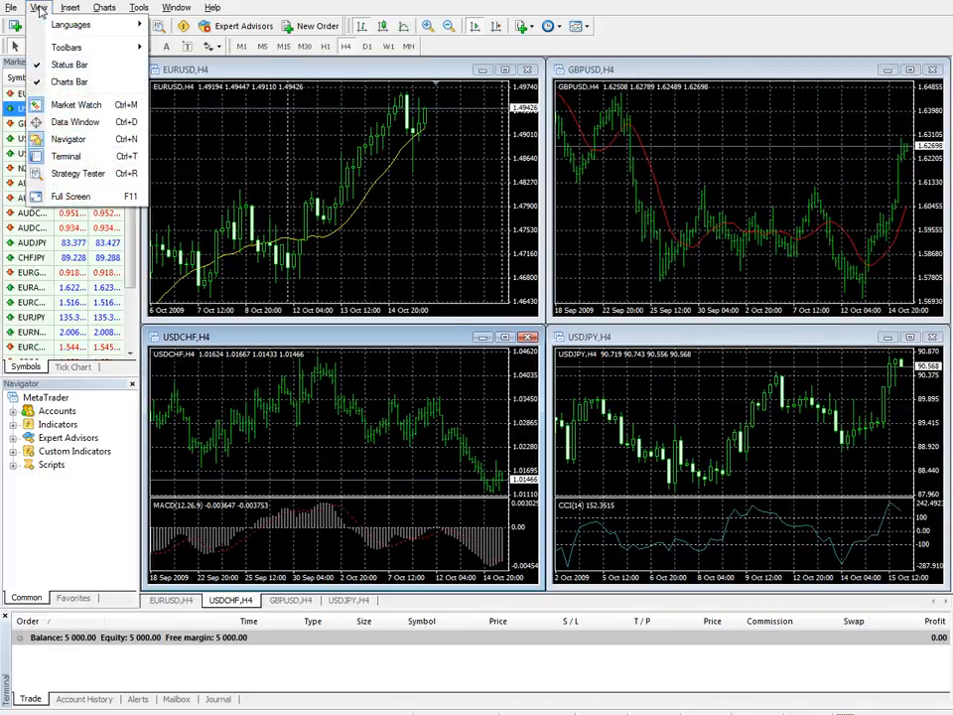
{"action": "left_click", "coordinate": [84, 145]}
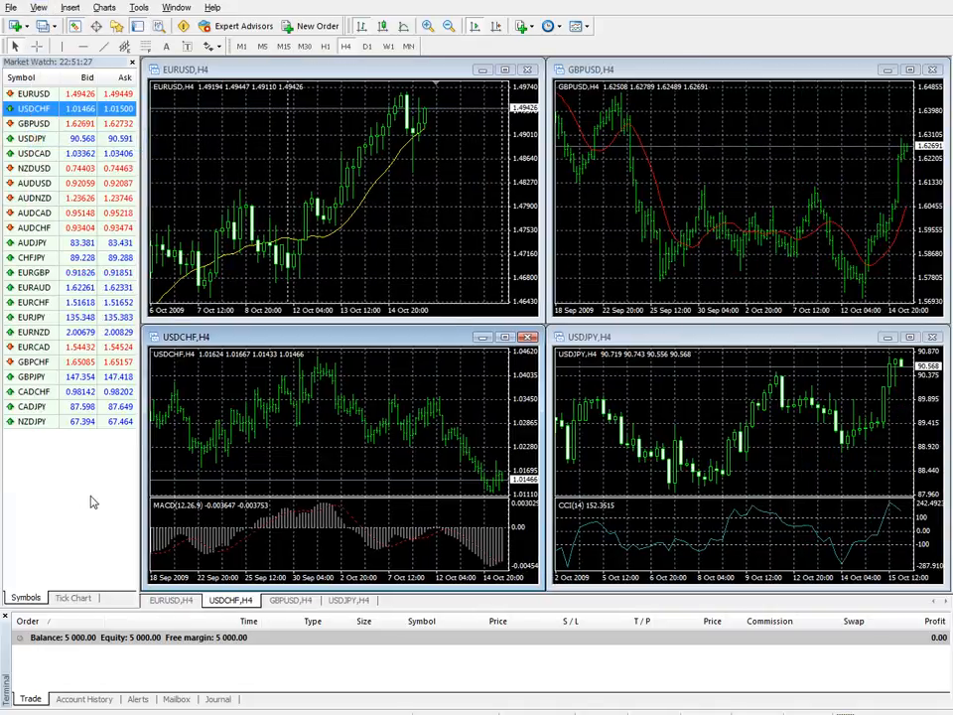
{"action": "left_click", "coordinate": [37, 8]}
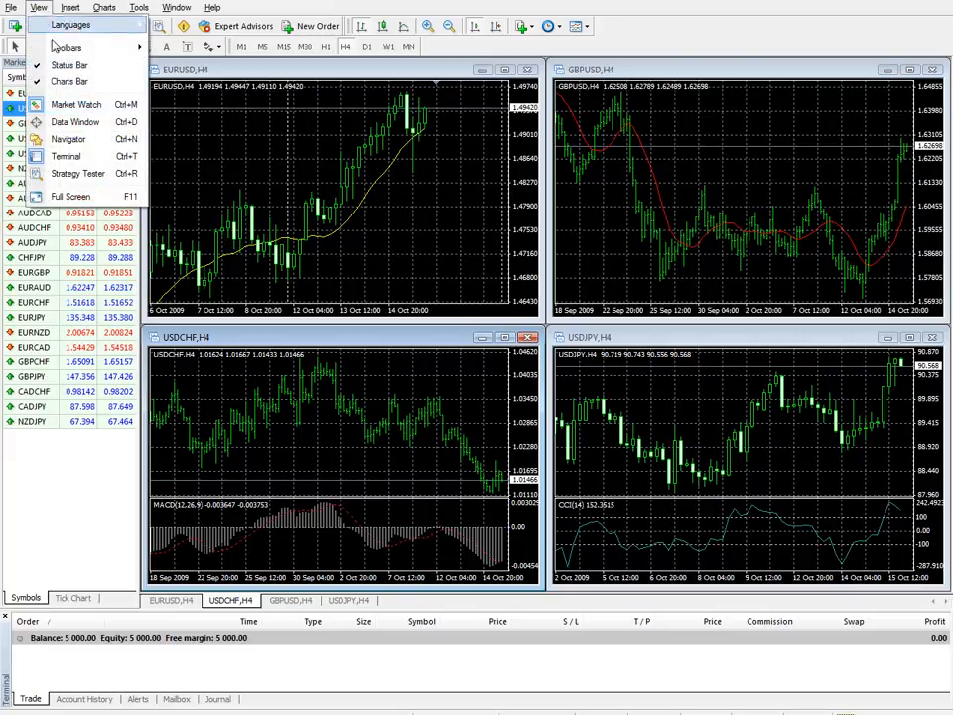
{"action": "left_click", "coordinate": [67, 139]}
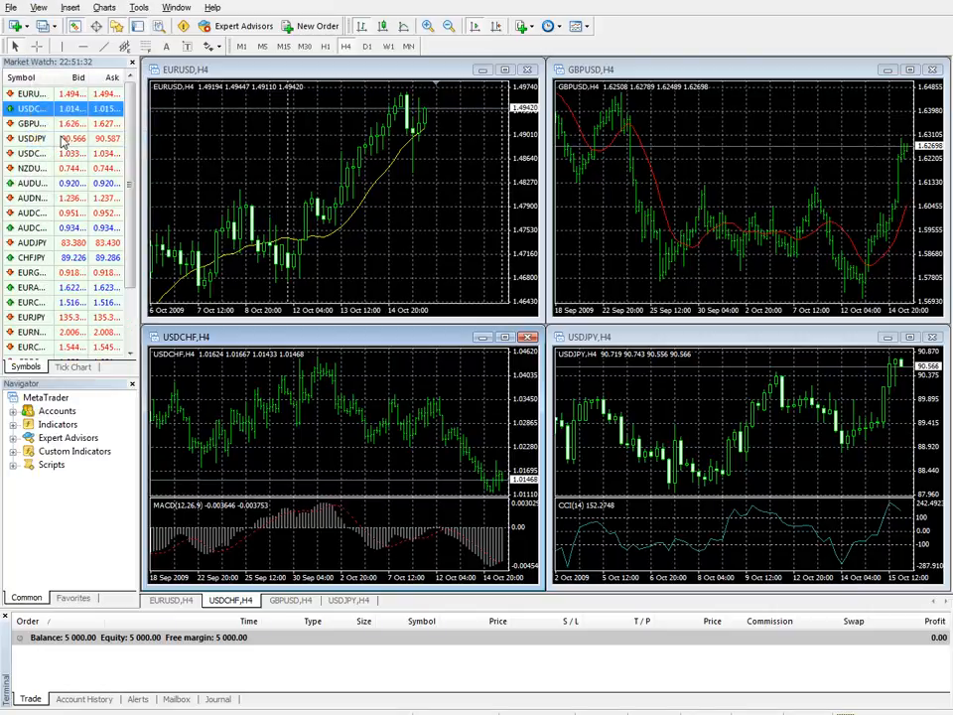
- Hide the Terminal window and show it again
{"action": "left_click", "coordinate": [38, 8]}
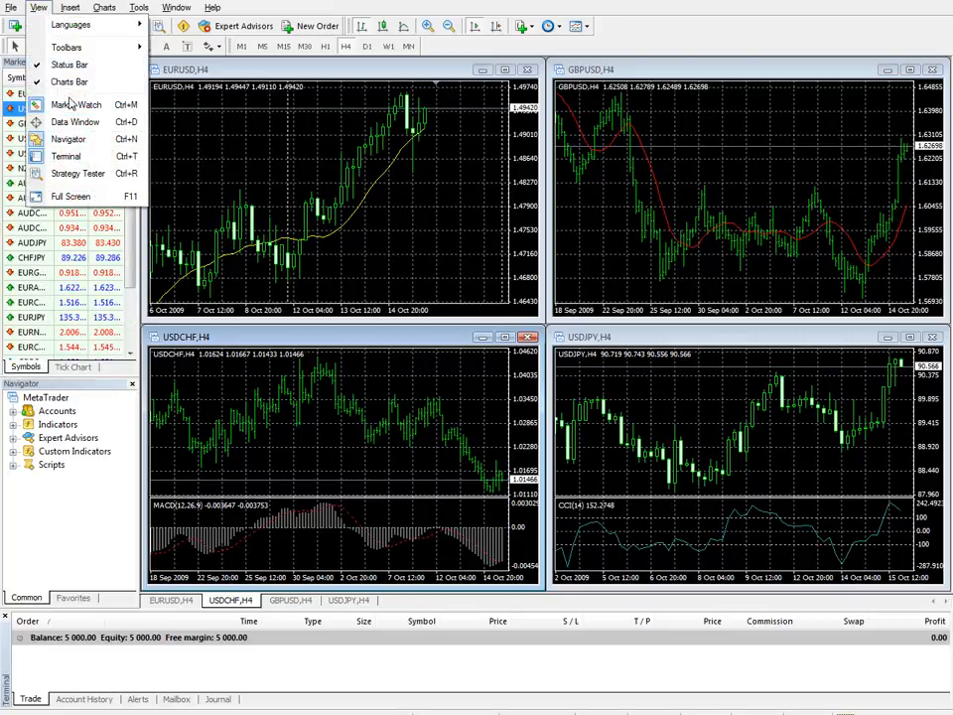
{"action": "left_click", "coordinate": [66, 157]}
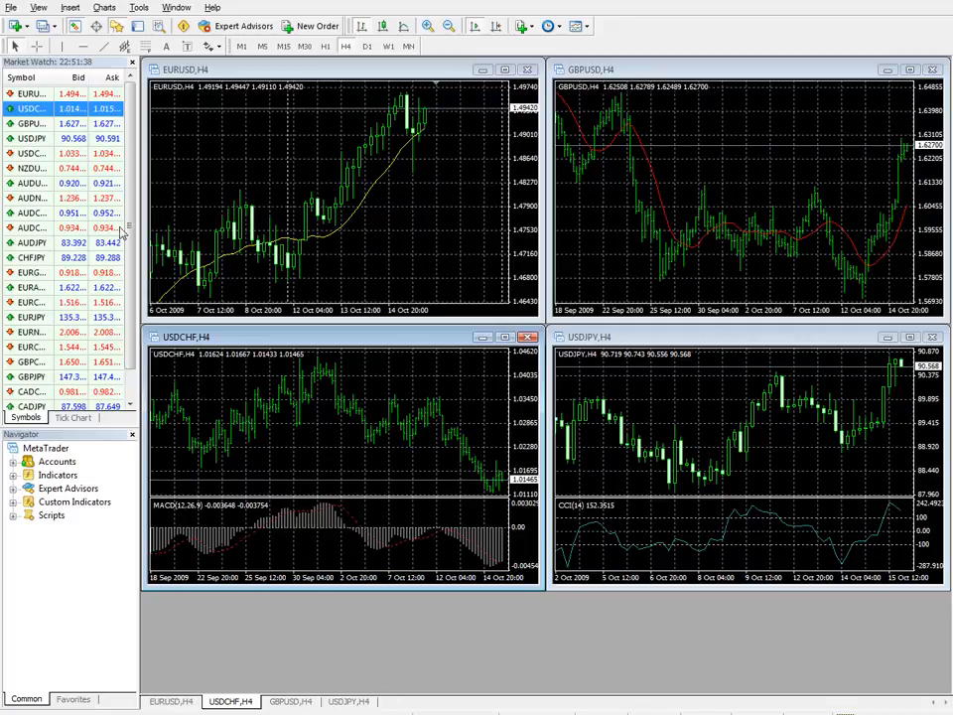
{"action": "left_click", "coordinate": [37, 7]}
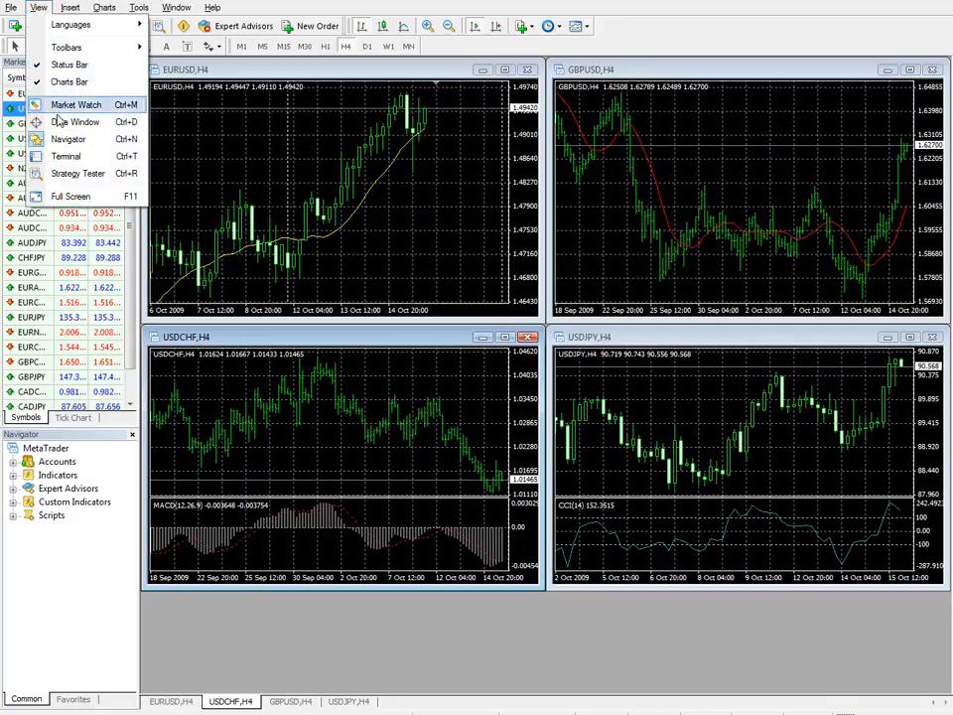
{"action": "left_click", "coordinate": [62, 157]}
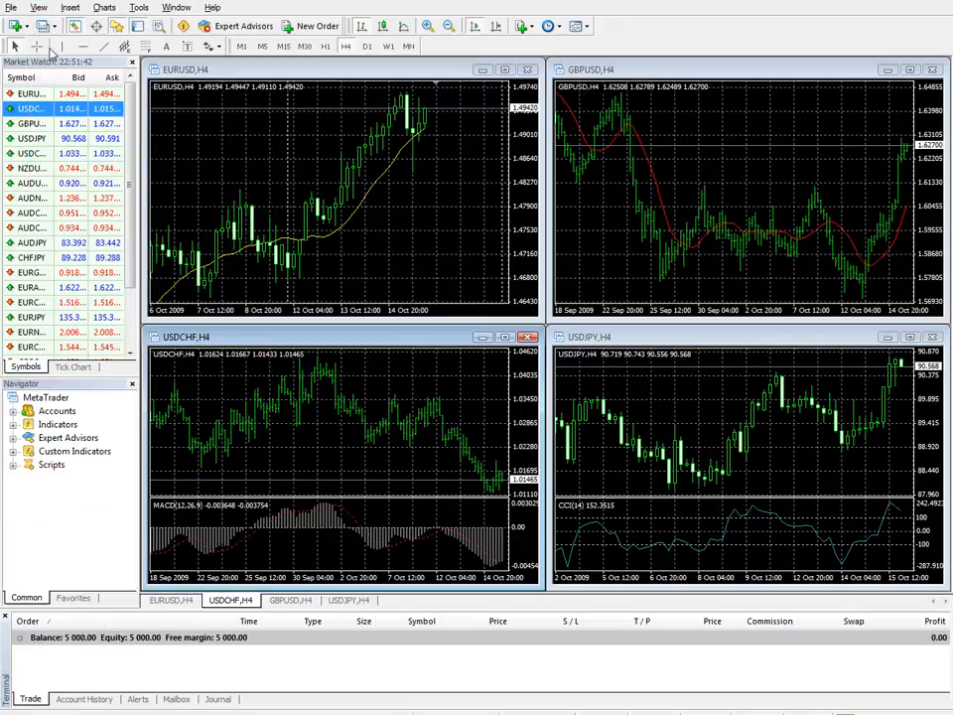
- Show the Strategy Tester to view its settings and hide it again
{"action": "left_click", "coordinate": [37, 7]}
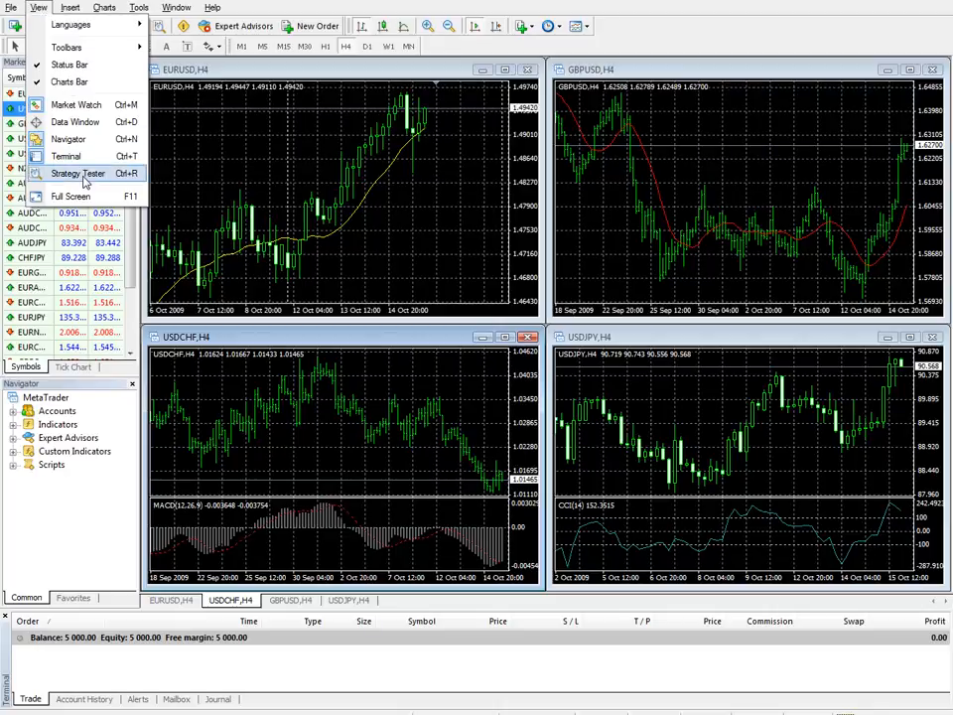
{"action": "left_click", "coordinate": [85, 175]}
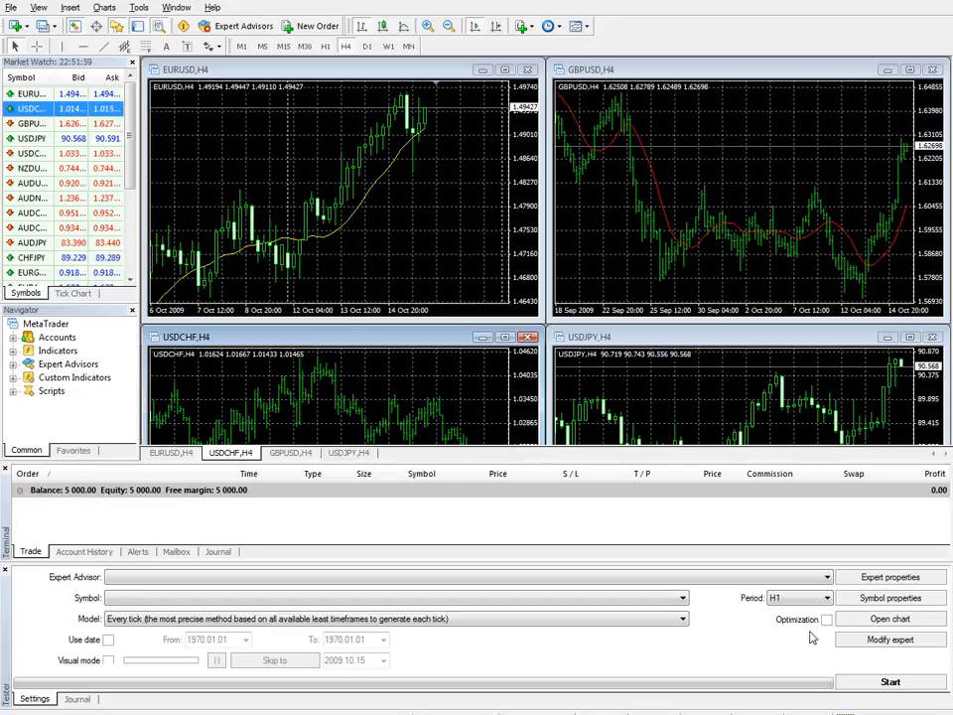
{"action": "left_click", "coordinate": [40, 8]}
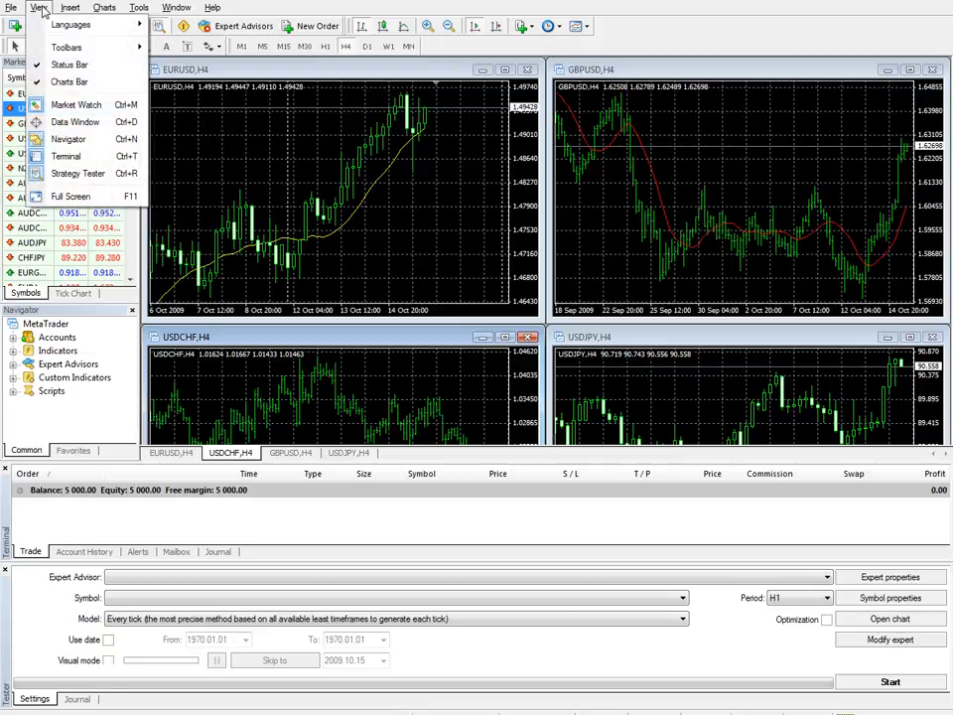
{"action": "left_click", "coordinate": [60, 175]}
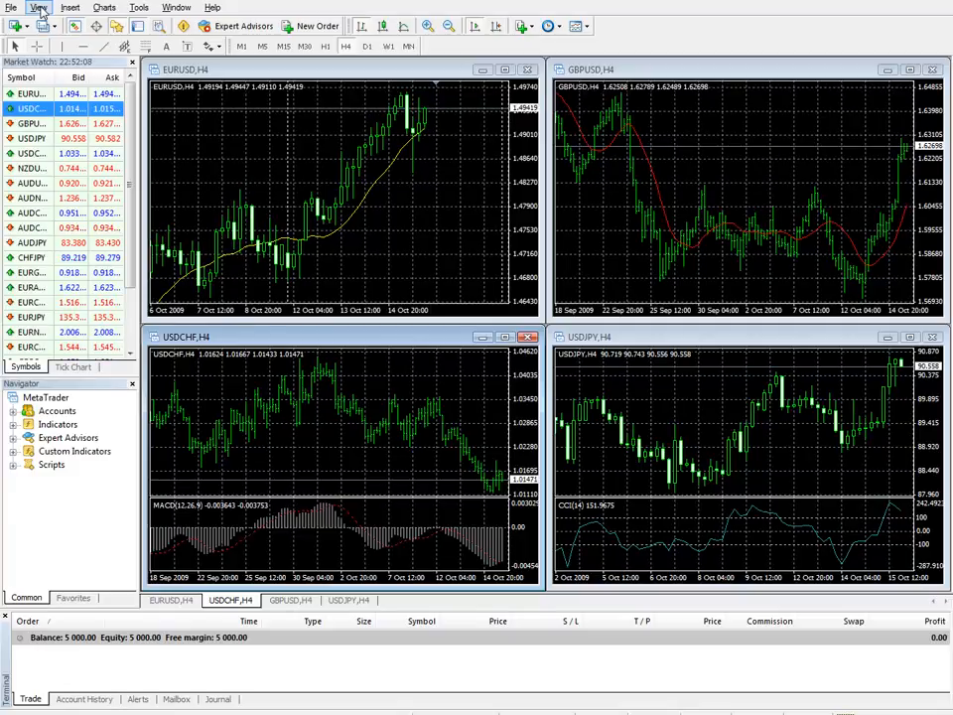
{"action": "left_click", "coordinate": [40, 8]}
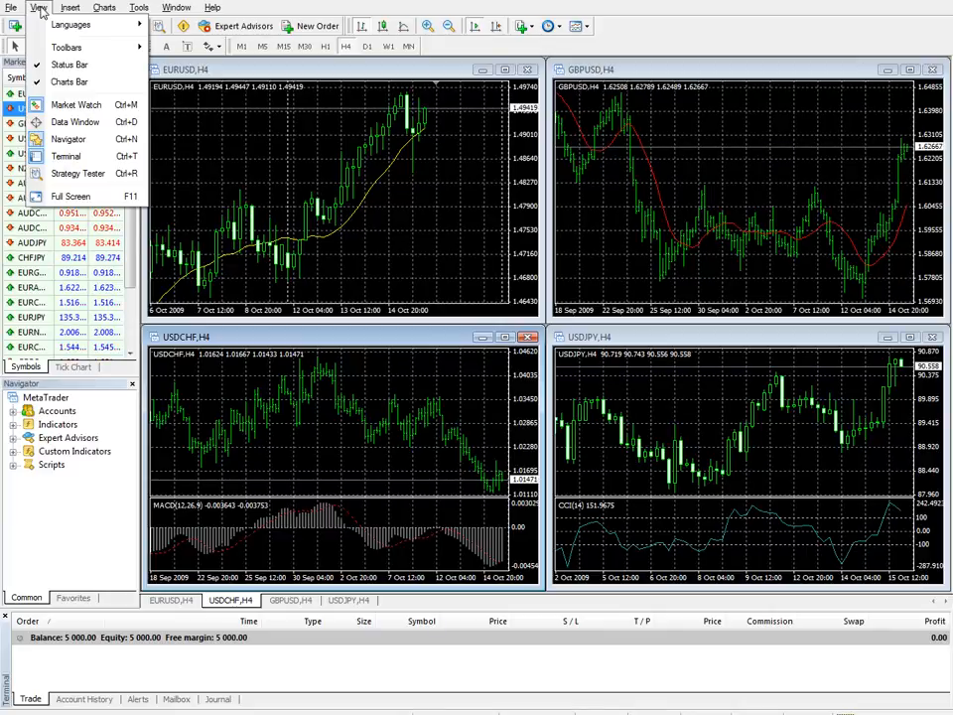
{"action": "left_click", "coordinate": [42, 12]}
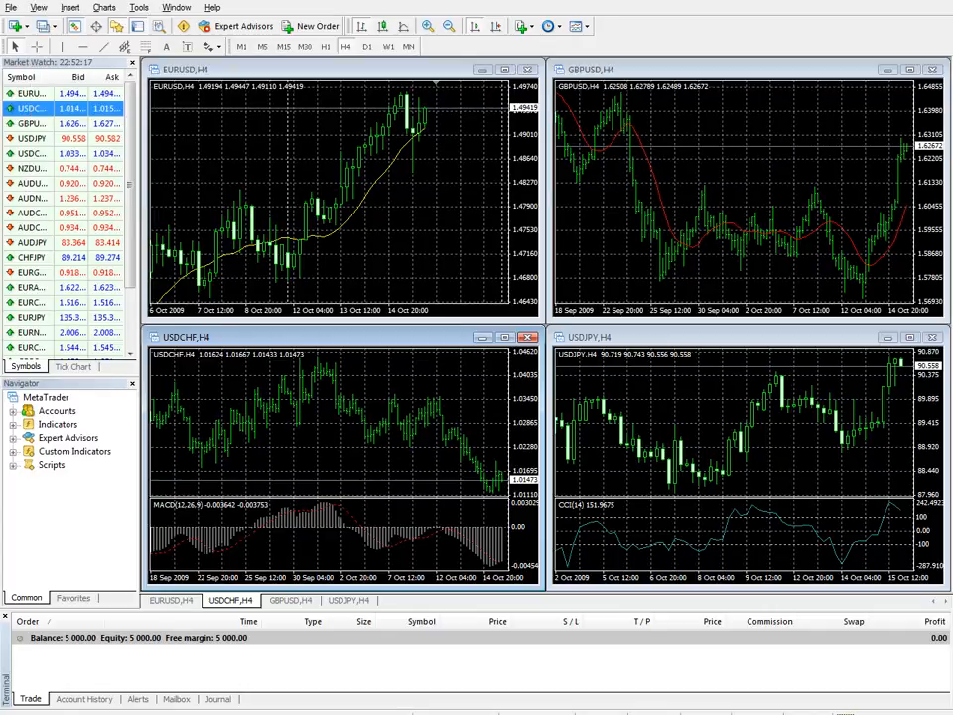